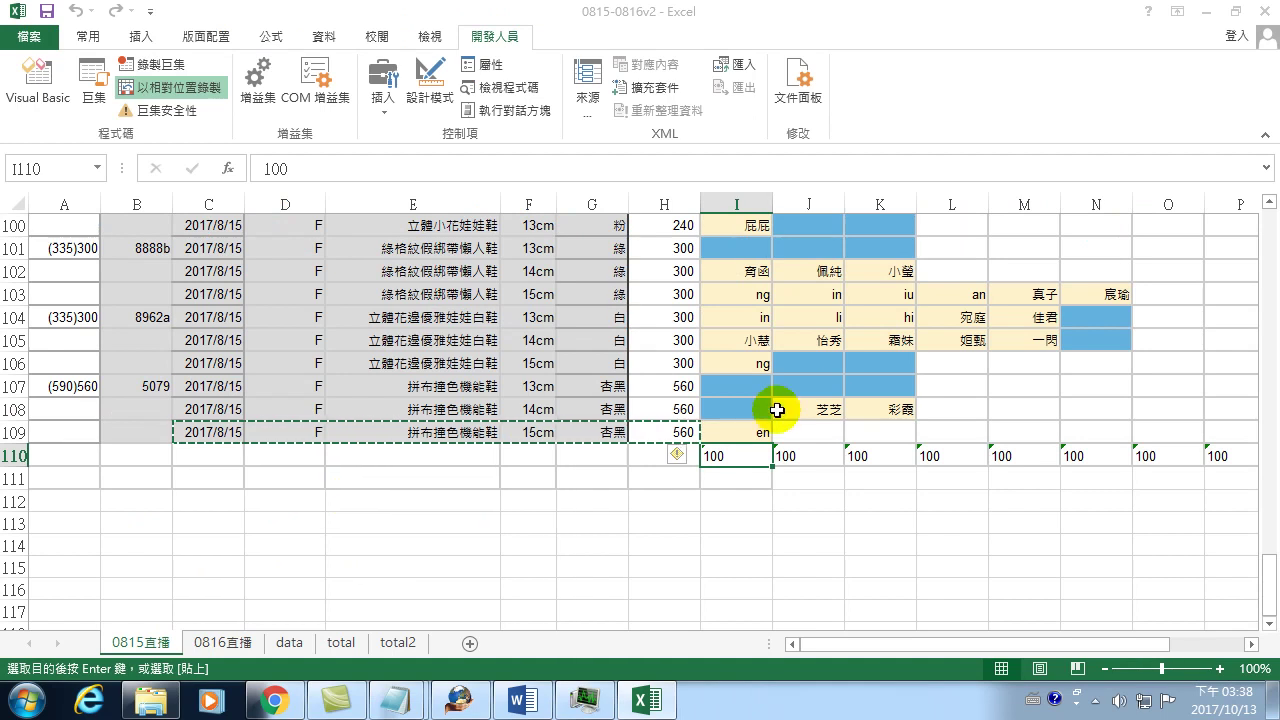
- Scroll the 0815直播 sheet from row 100 back to row 1 so Test in I2 is visible
scroll(809, 354, "up", 9)
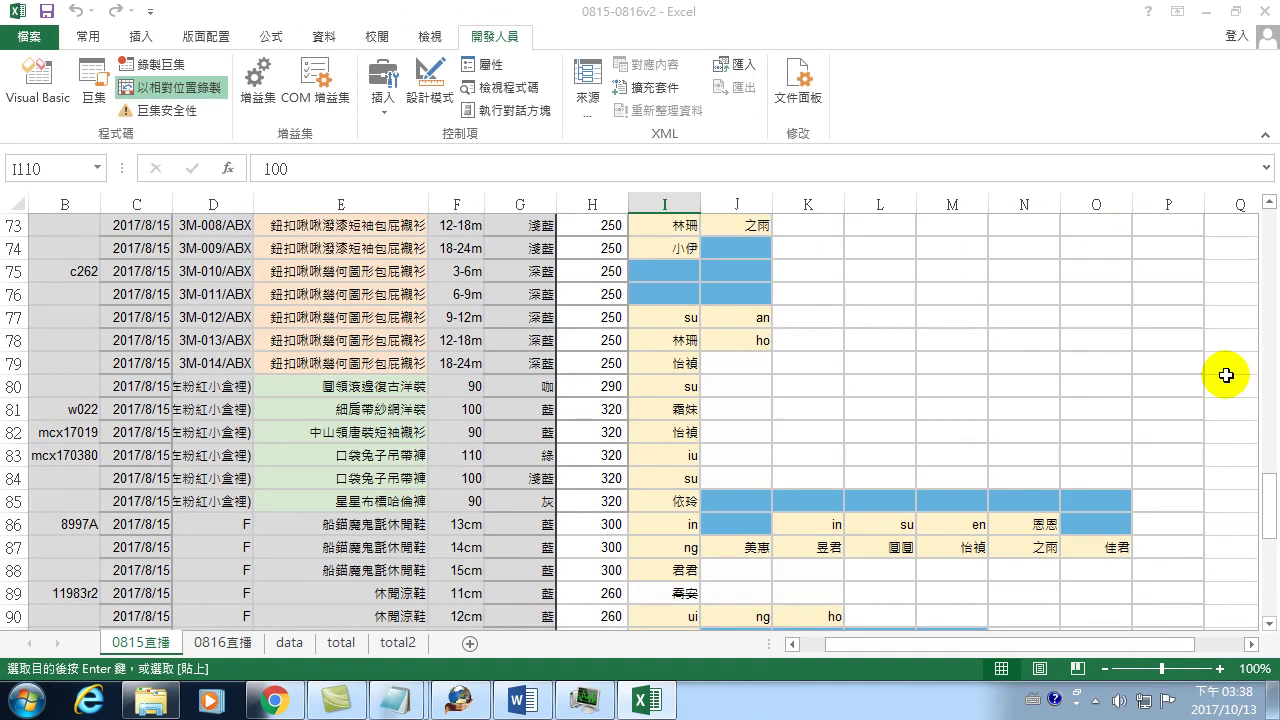
left_click_drag(1268, 508, 1270, 240)
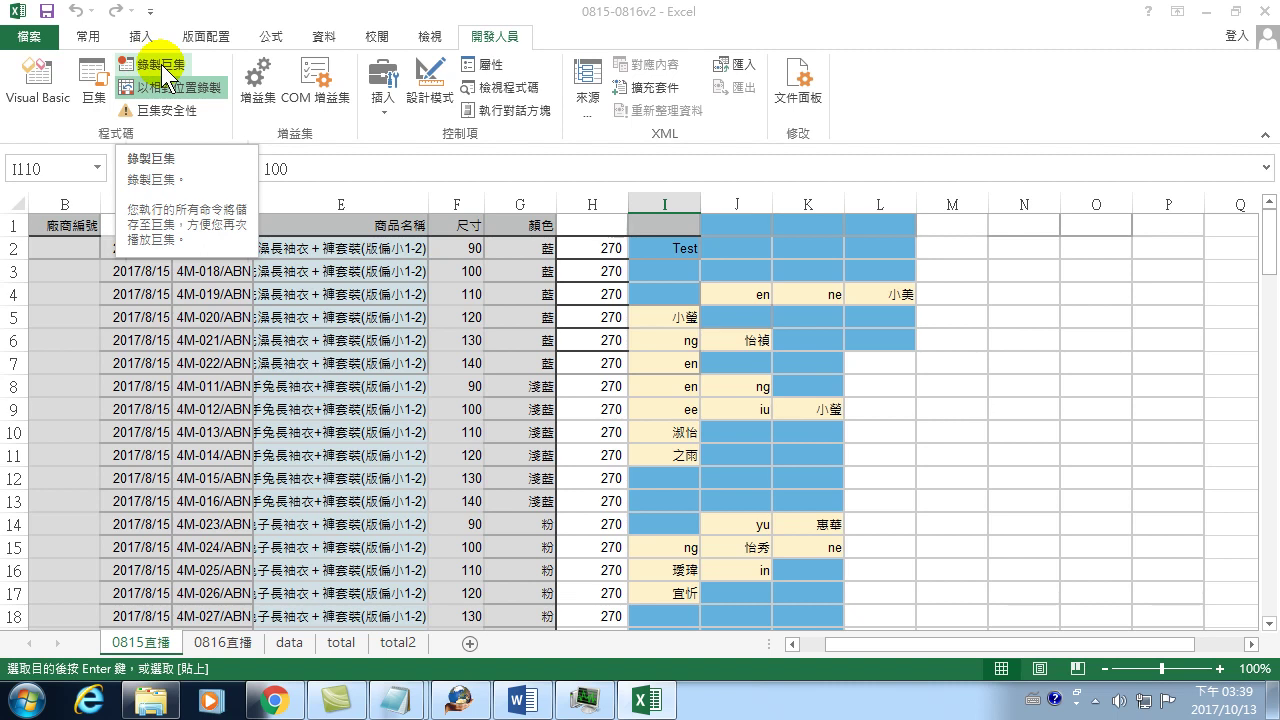
- Open sumlistI in the VBA editor and paste a duplicate of its code below End Sub
left_click(106, 93)
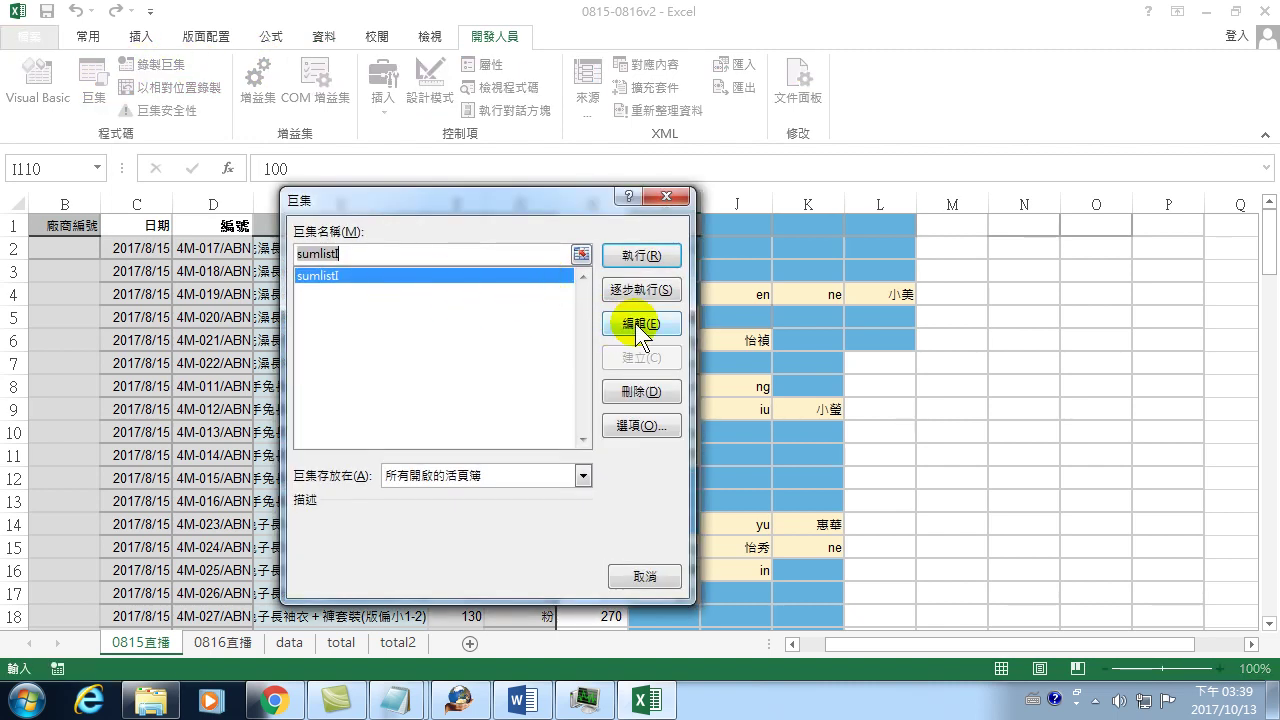
left_click(635, 323)
mouse_move(195, 166)
left_mouse_down()
mouse_move(260, 207)
mouse_move(501, 651)
left_mouse_up()
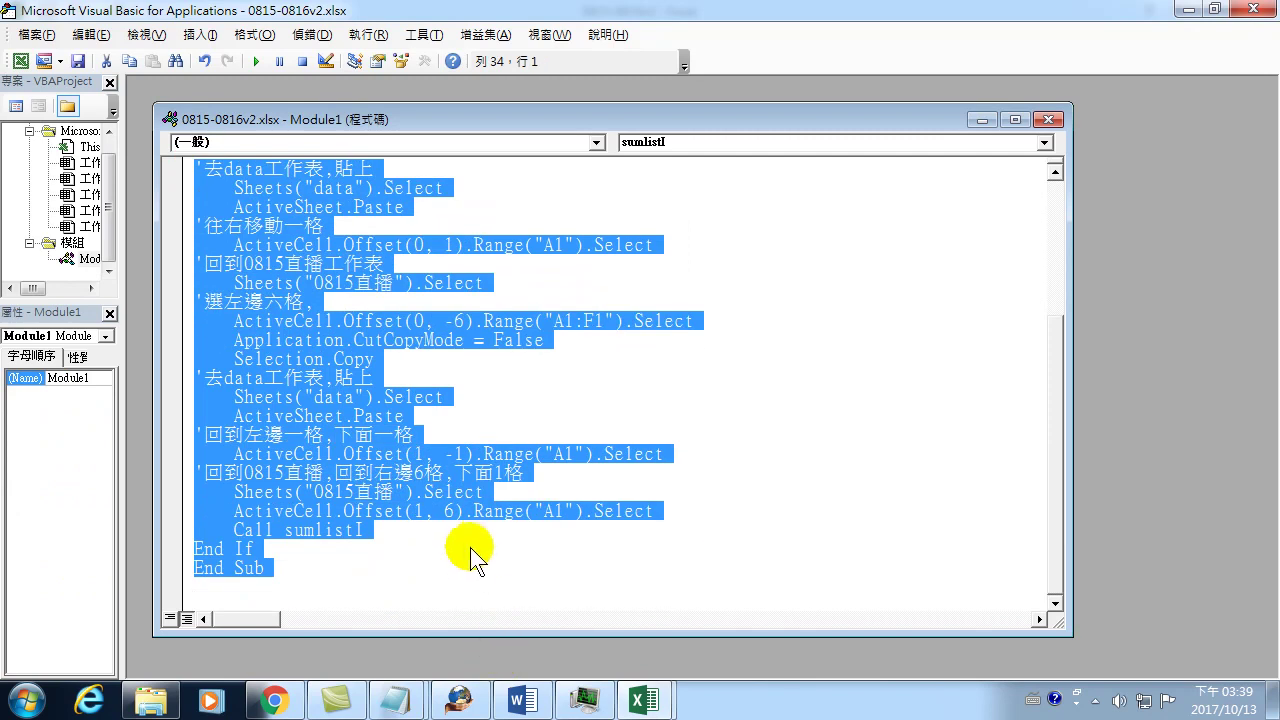
key("ctrl+c")
left_click(270, 583)
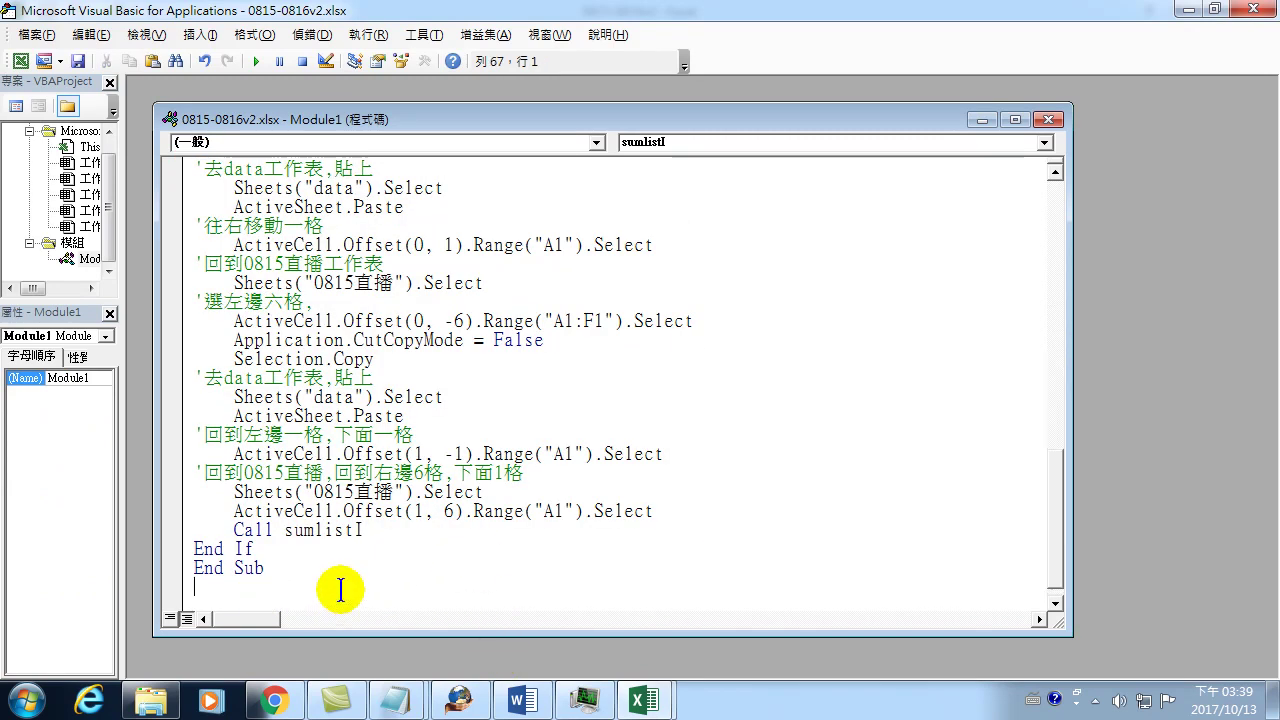
scroll(371, 543, "up", 5)
scroll(400, 510, "down", 4)
scroll(421, 495, "down", 4)
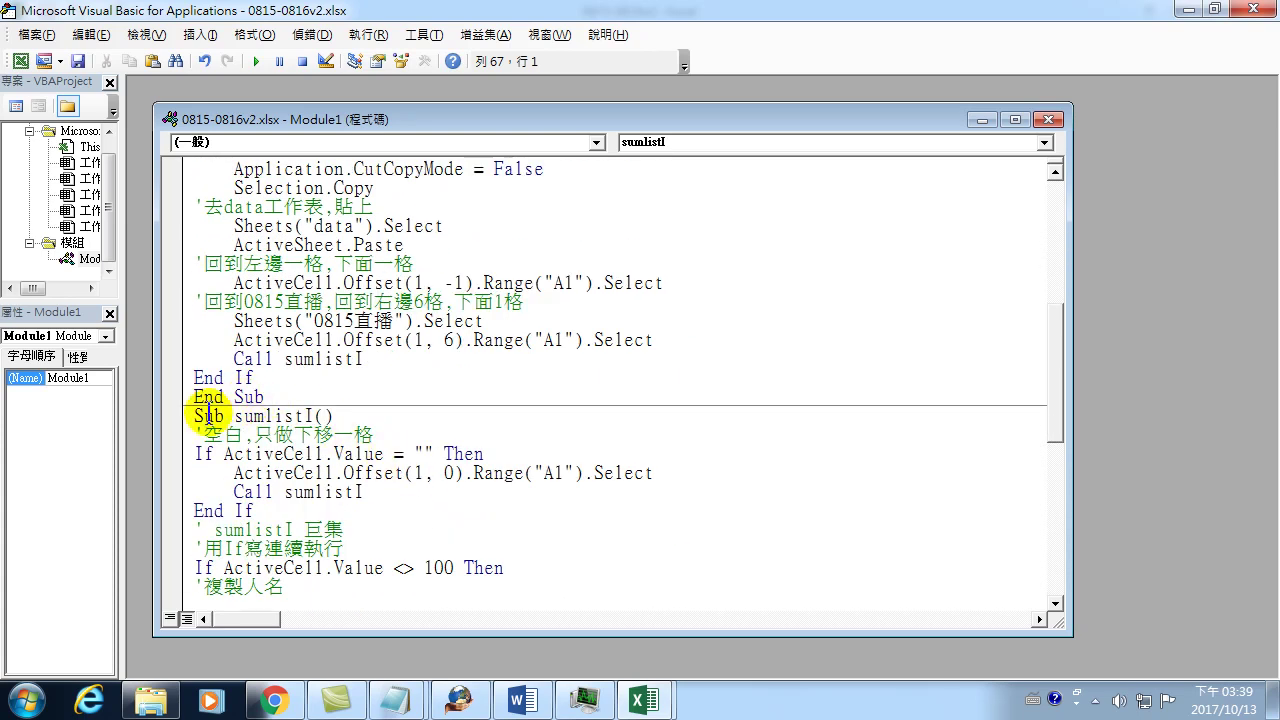
double_click(303, 416)
type("J")
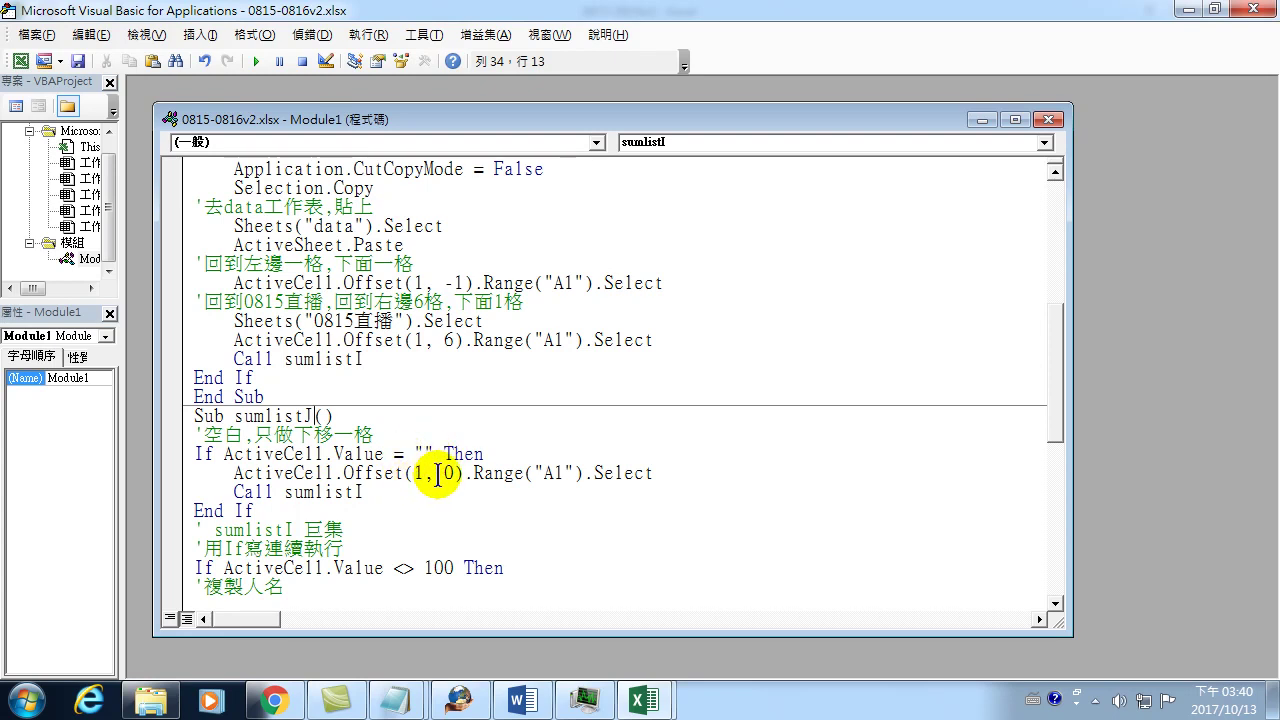
- Scroll down through the duplicated sumlistJ code to review it
scroll(430, 480, "down", 1)
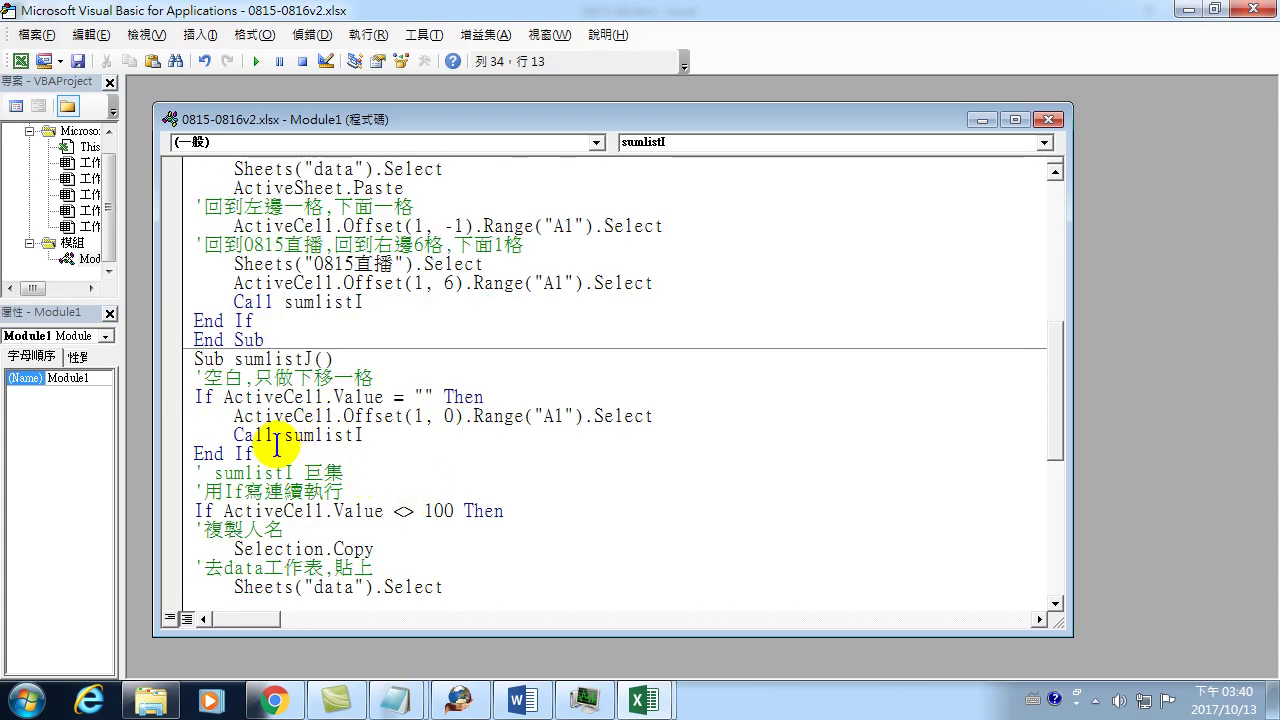
scroll(259, 490, "down", 1)
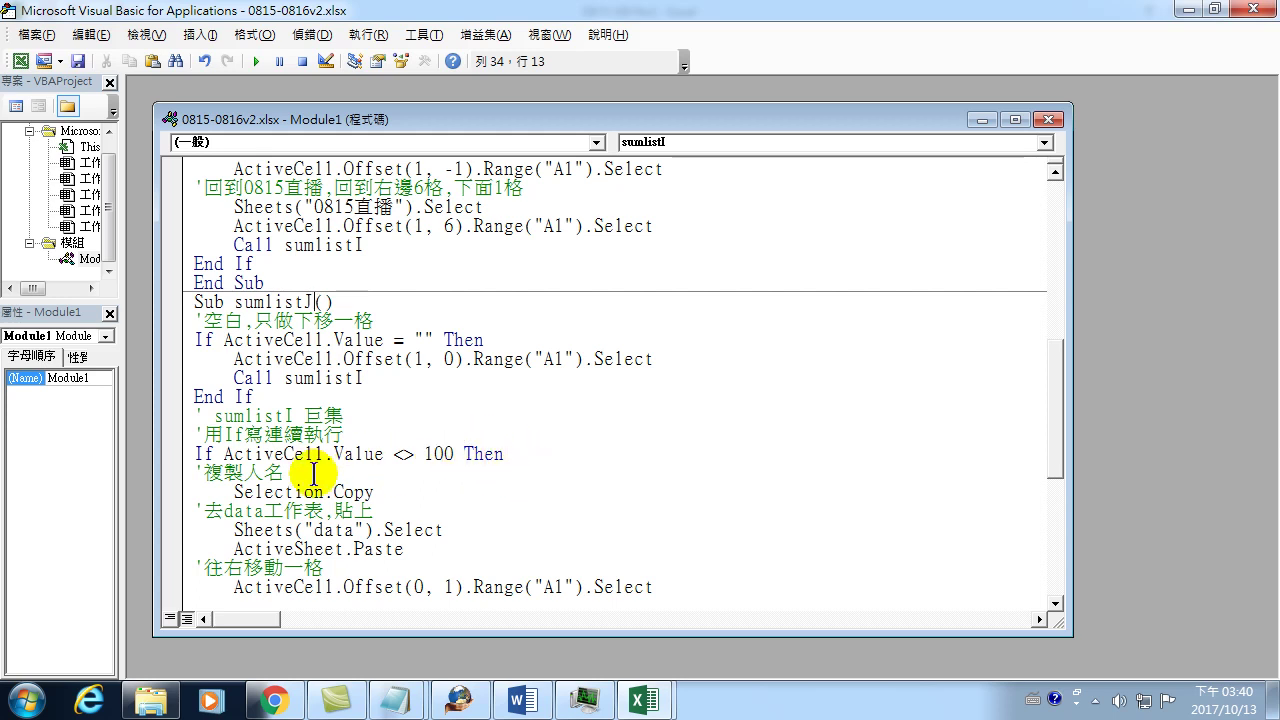
scroll(305, 495, "down", 1)
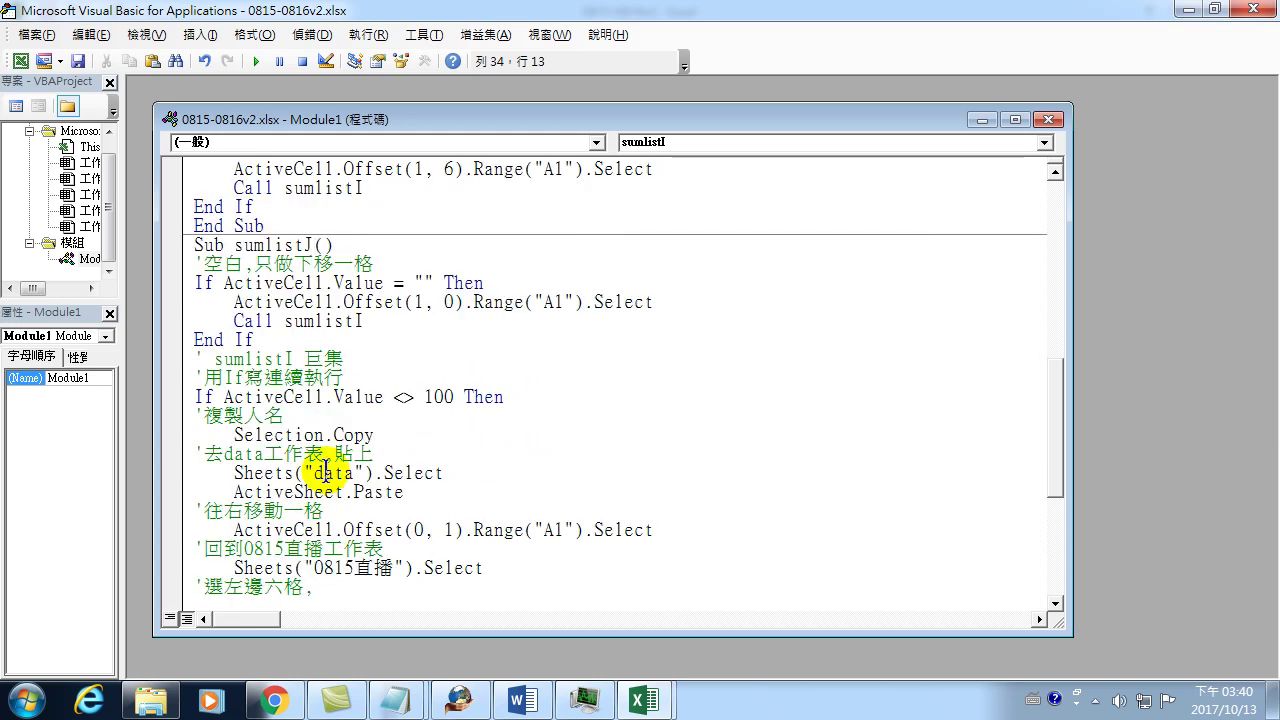
scroll(505, 530, "down", 1)
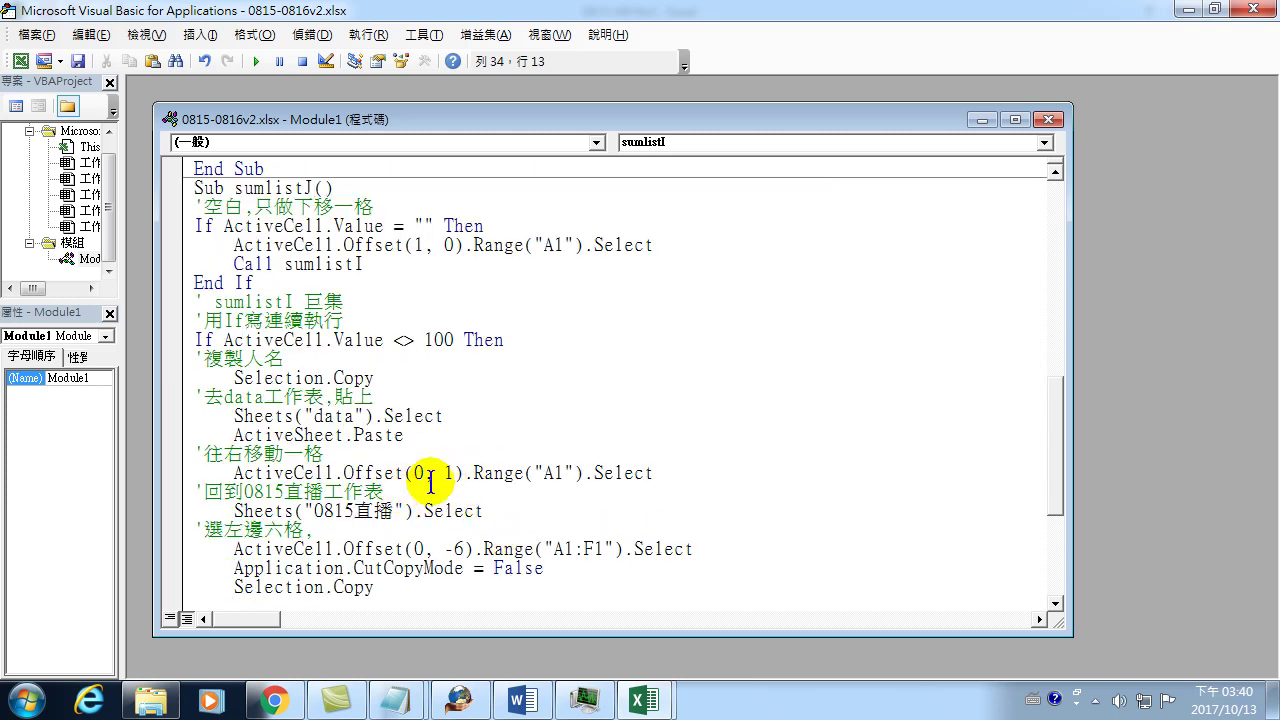
scroll(335, 528, "down", 1)
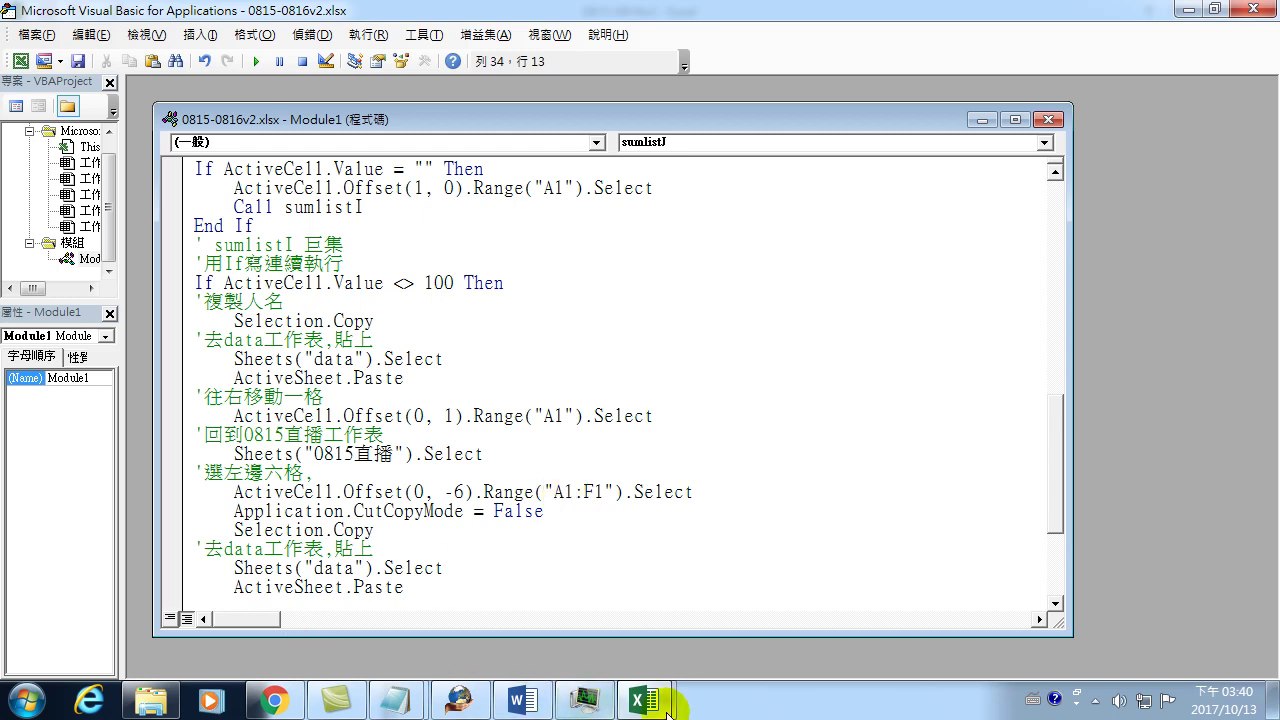
- In Excel, inspect cell J2 beside Test in I2 on the 0815直播 sheet
mouse_move(640, 700)
left_click(489, 600)
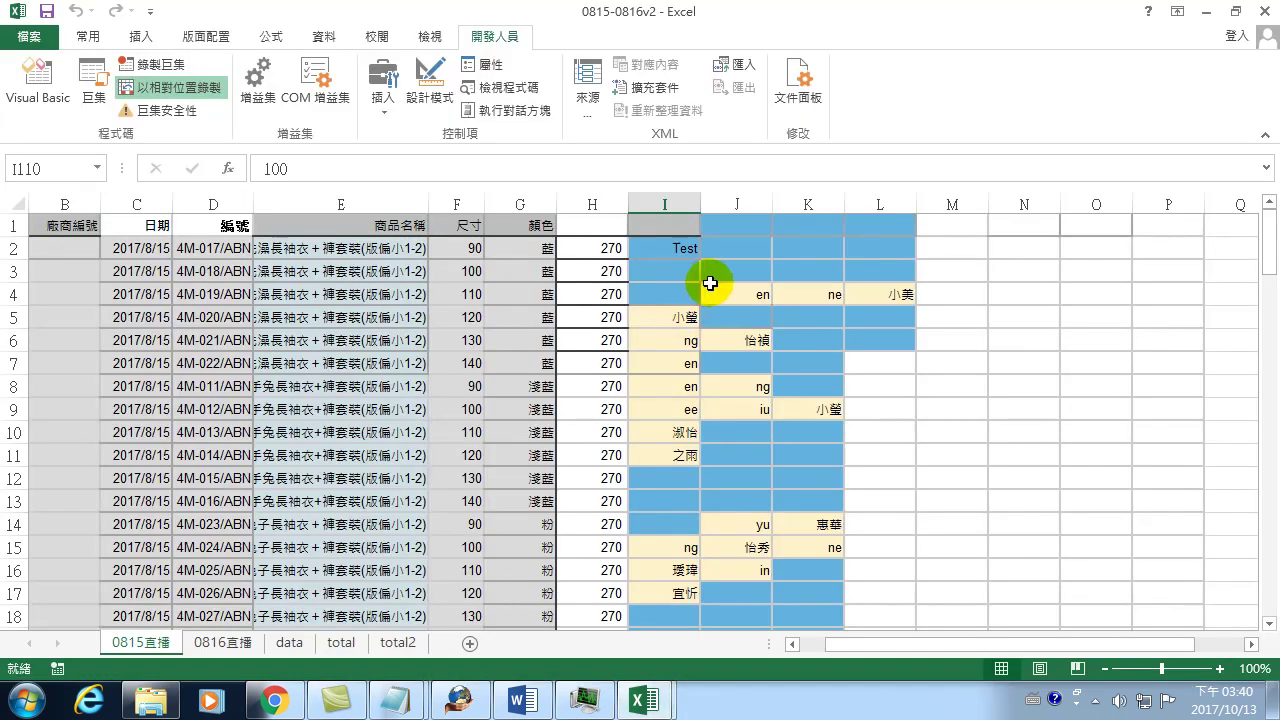
left_click(730, 242)
left_click(740, 254)
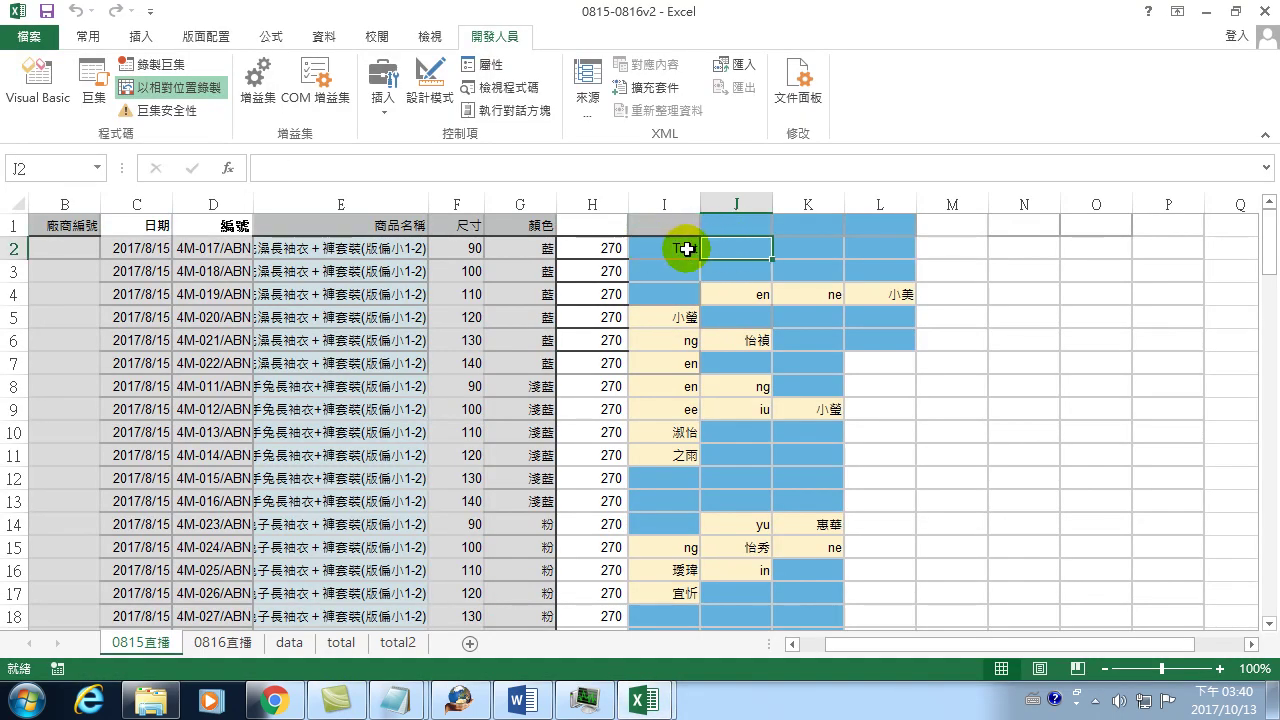
left_click(687, 249)
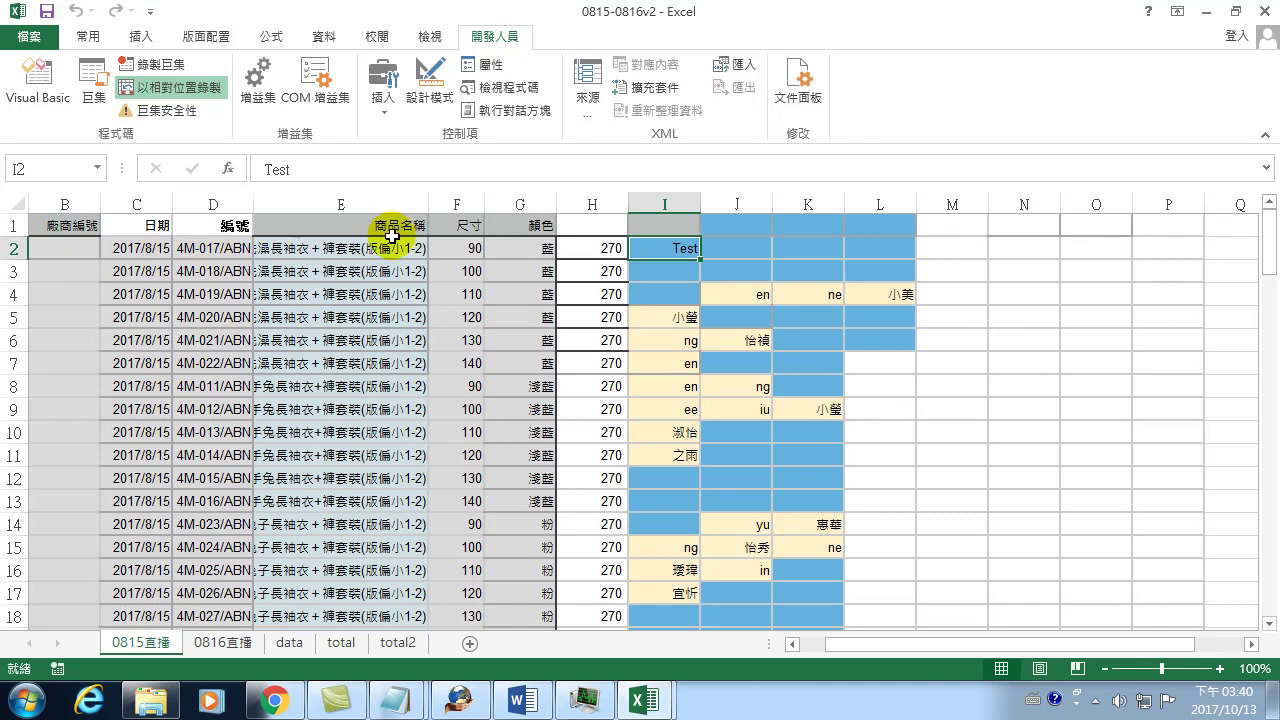
left_click(734, 249)
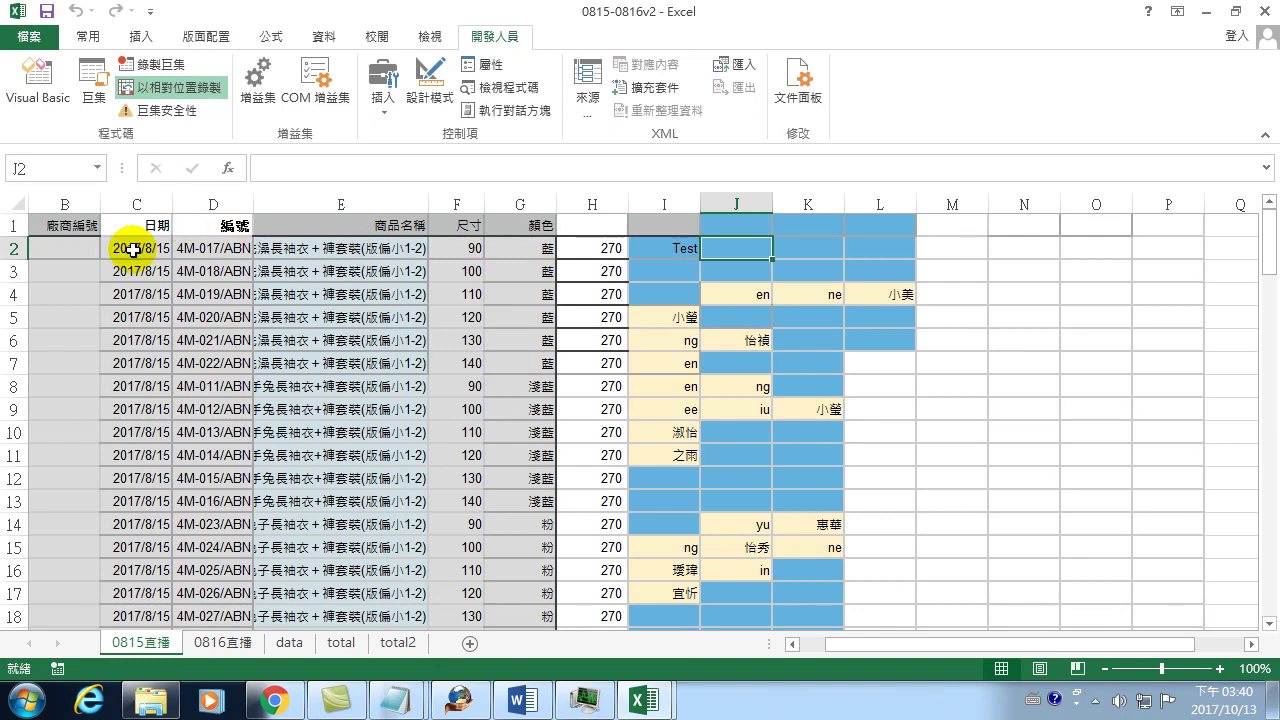
left_click(644, 700)
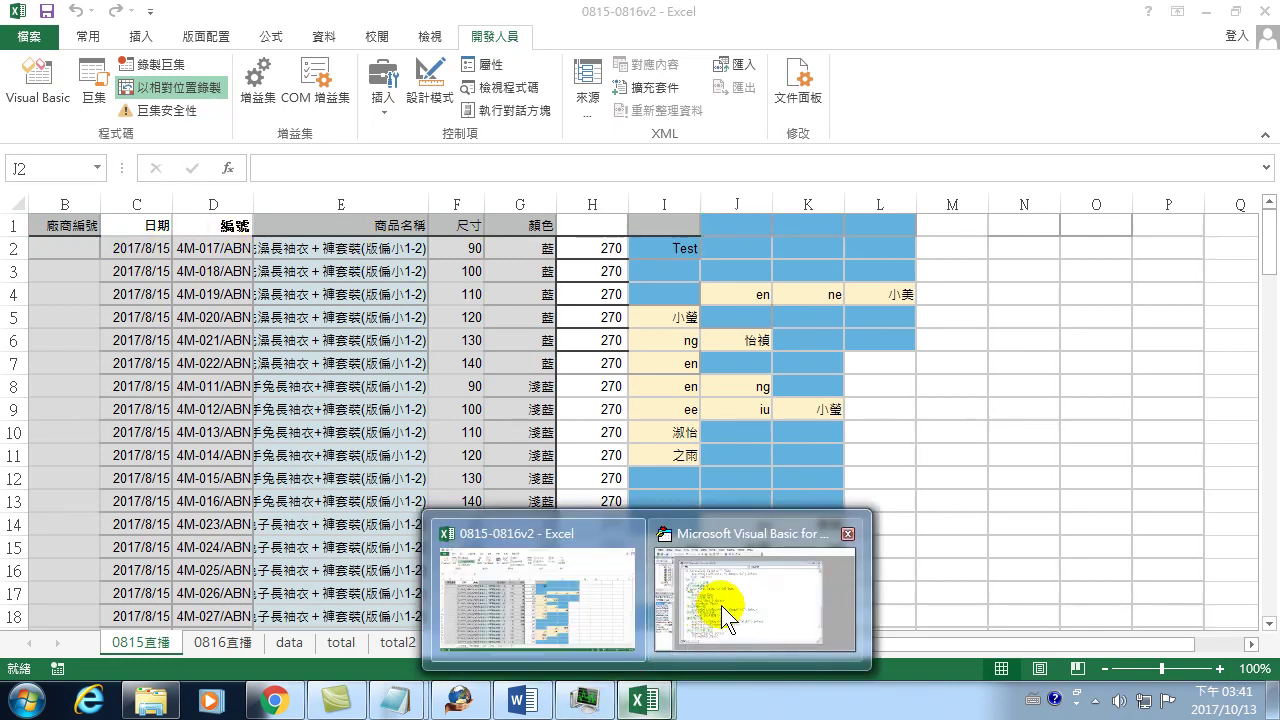
- Change sumlistJ's row-copy offset from Offset(0, -6) to Offset(0, -7)
left_click(725, 615)
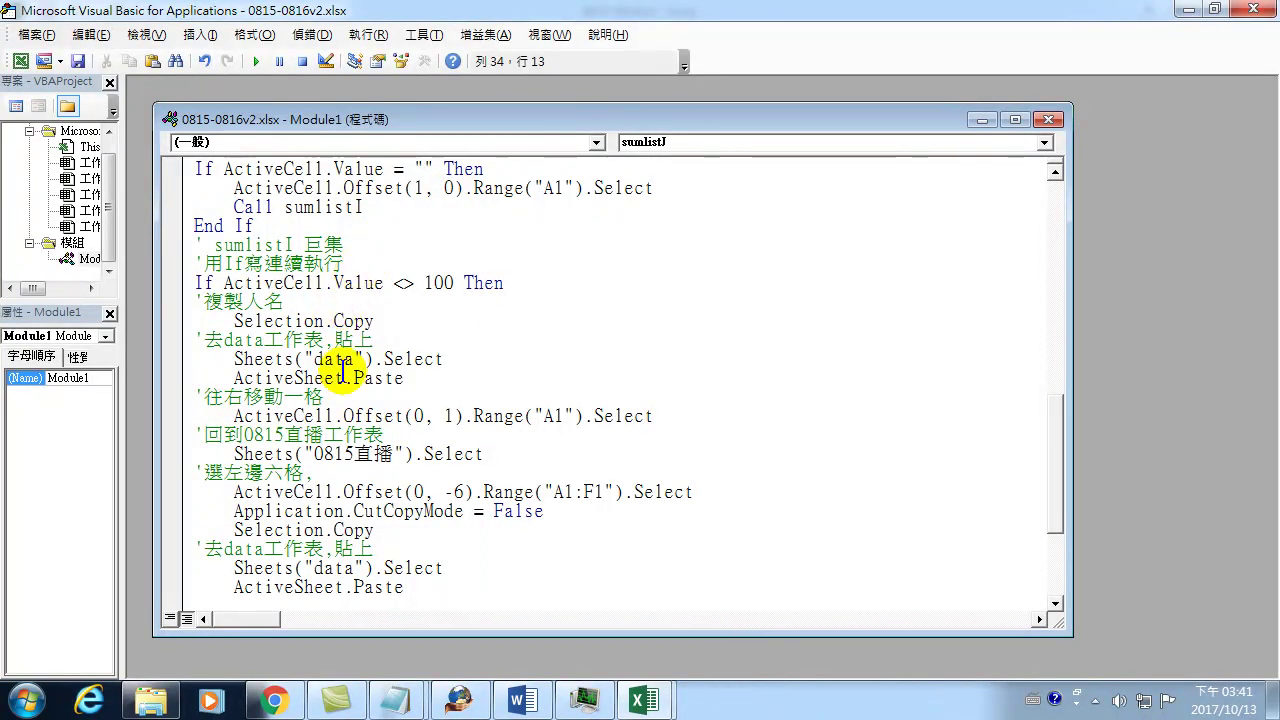
left_click_drag(443, 492, 470, 495)
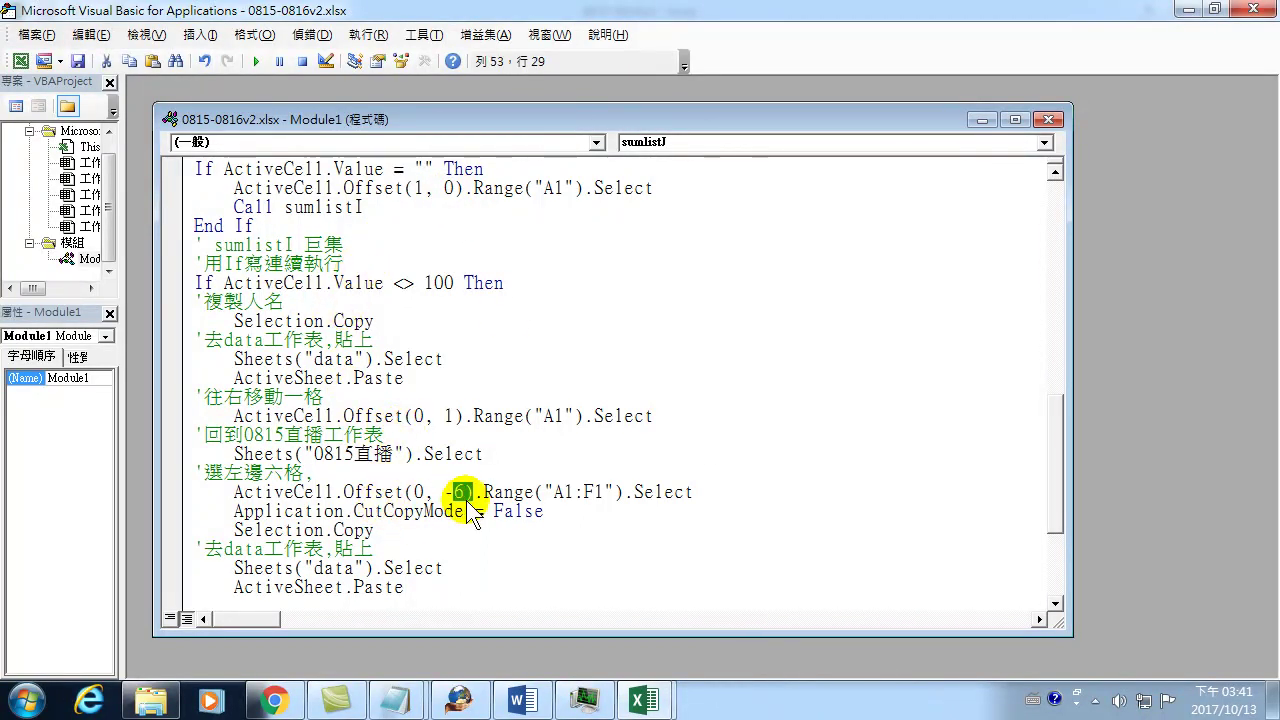
type("7")
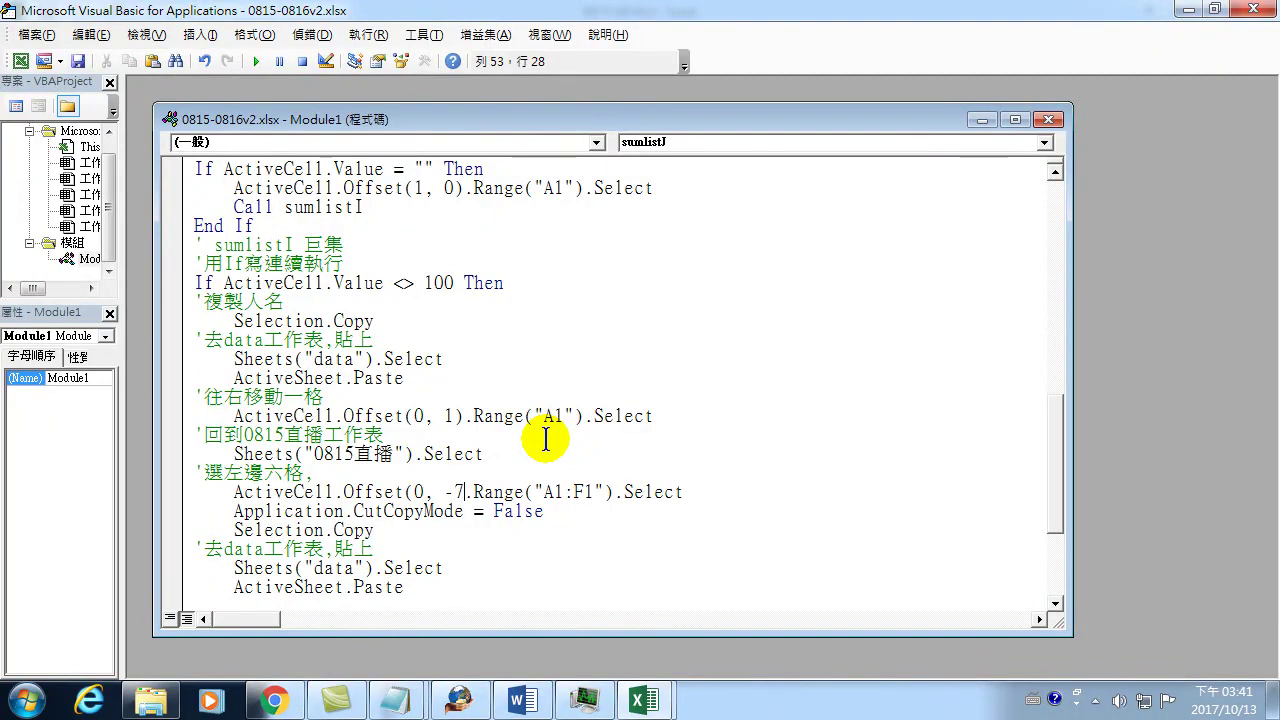
key("BackSpace")
type("6)")
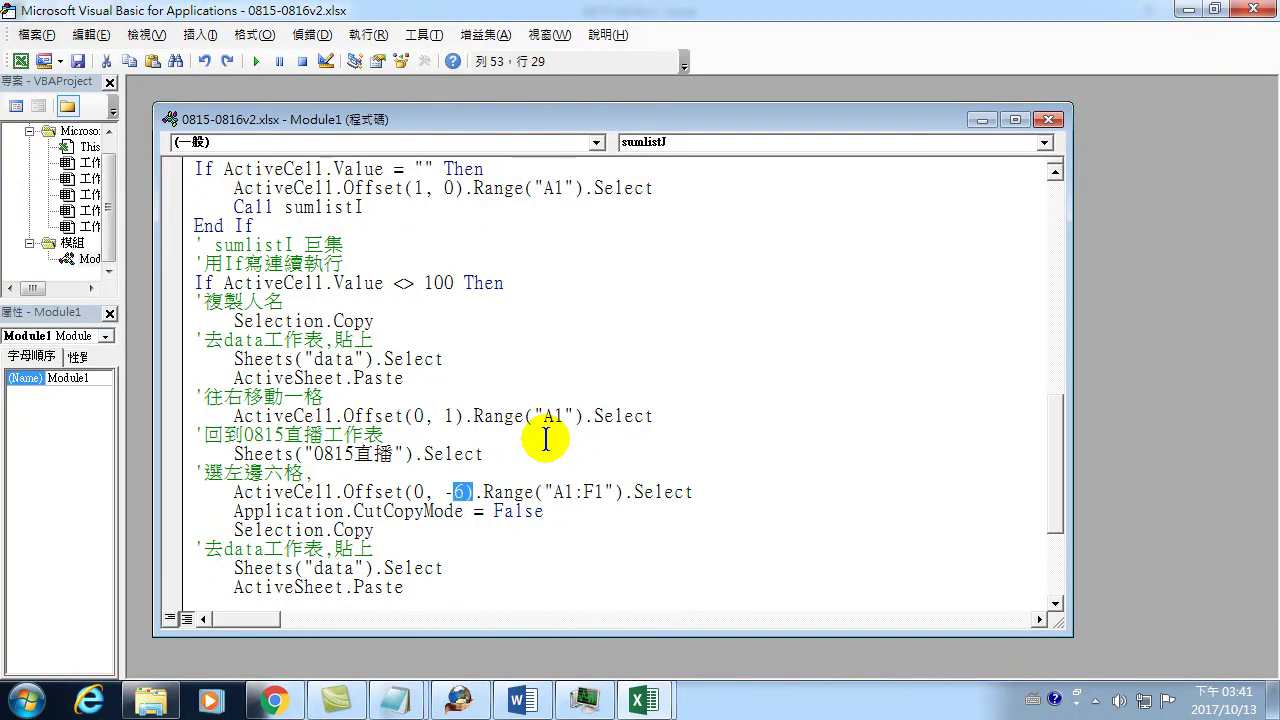
key("Delete")
type("7")
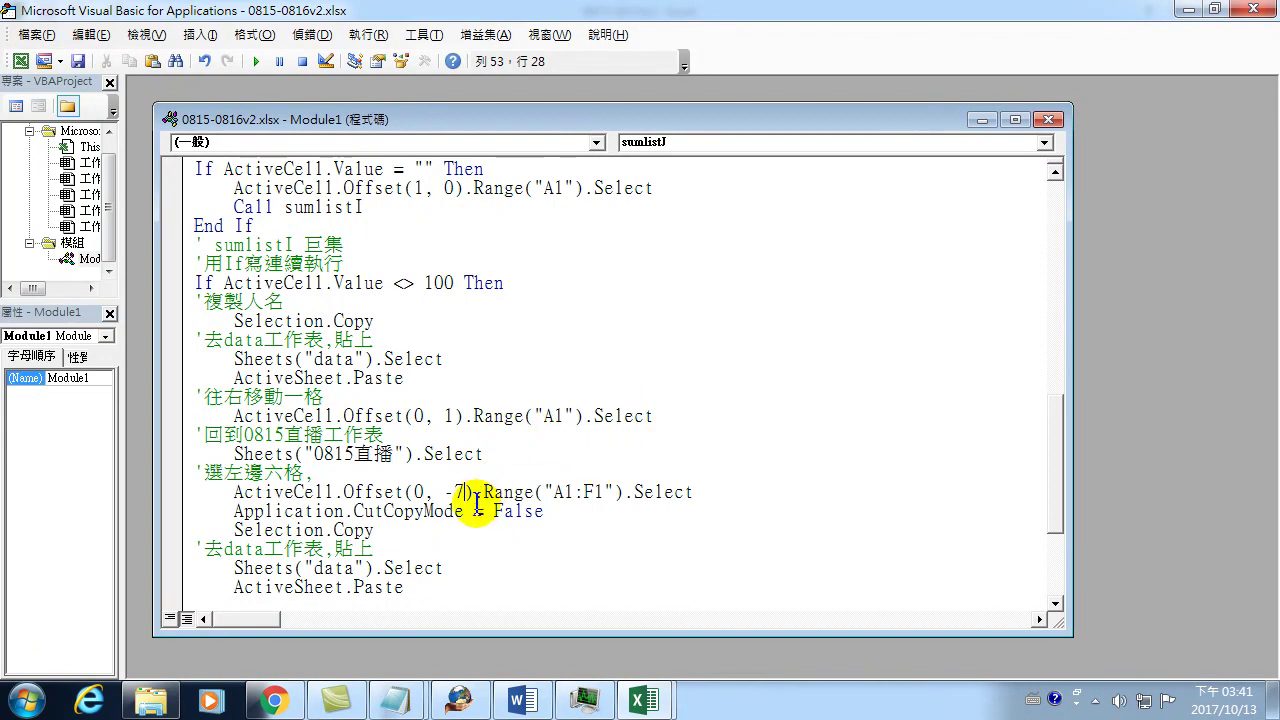
scroll(466, 496, "up", 2)
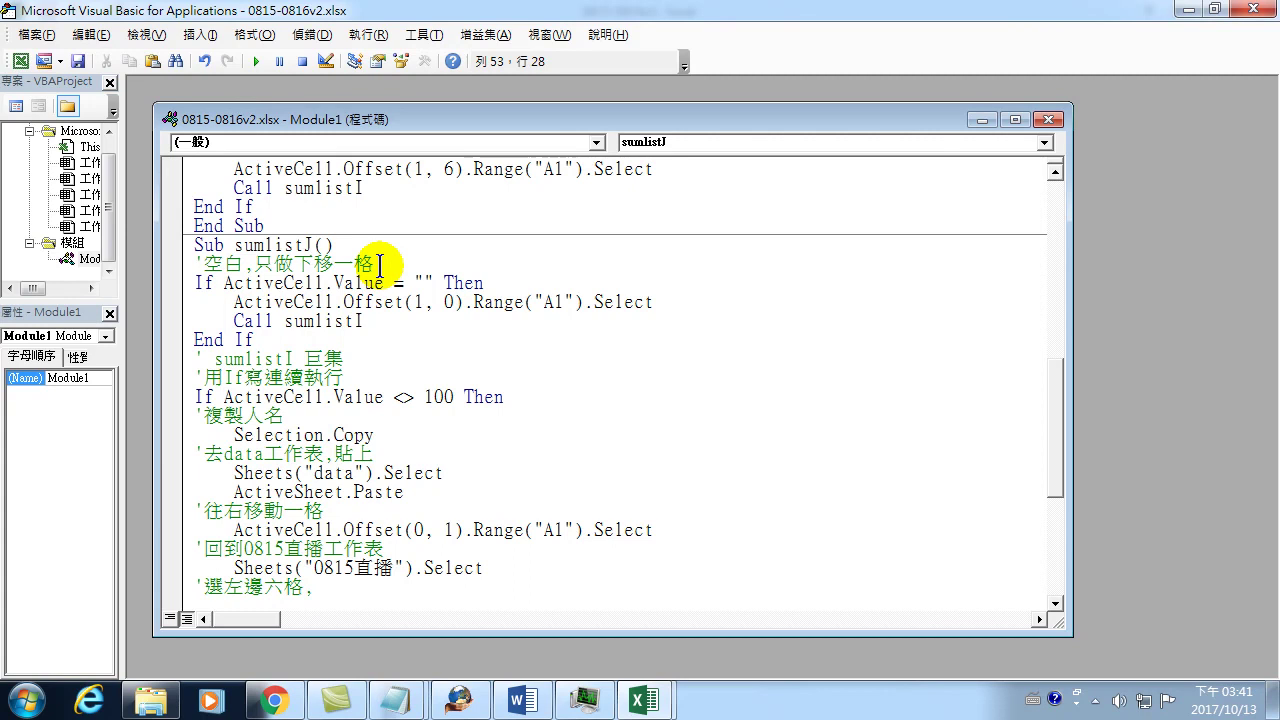
- Change the blank-cell call to Call sumlistJ and select the '回到右邊6格' comment
left_click_drag(355, 321, 367, 321)
type("J")
scroll(400, 380, "down", 2)
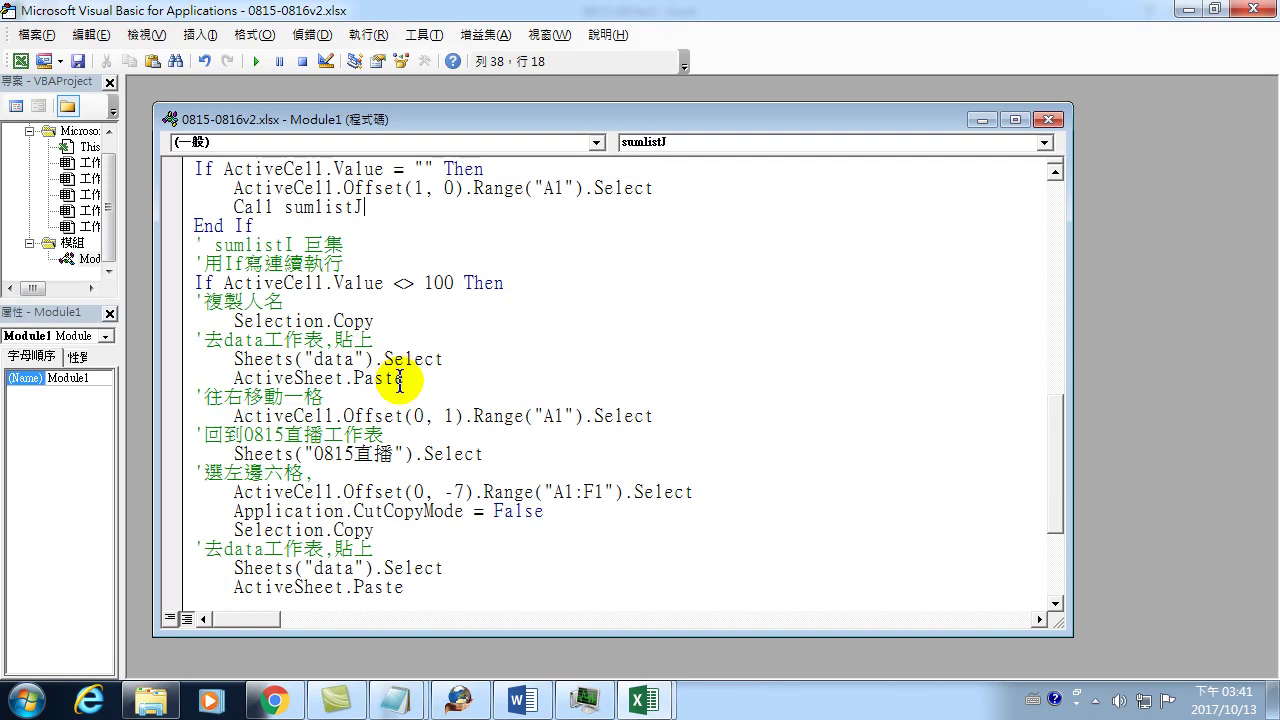
scroll(400, 380, "down", 1)
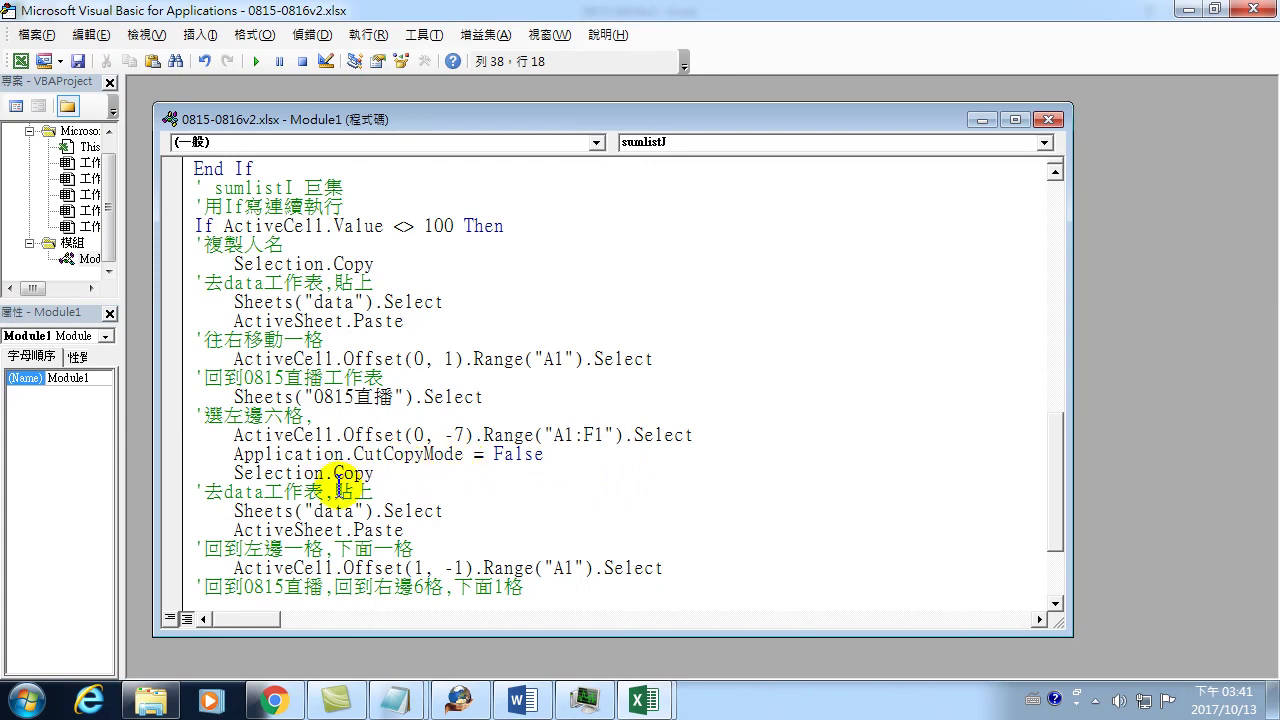
scroll(360, 470, "down", 1)
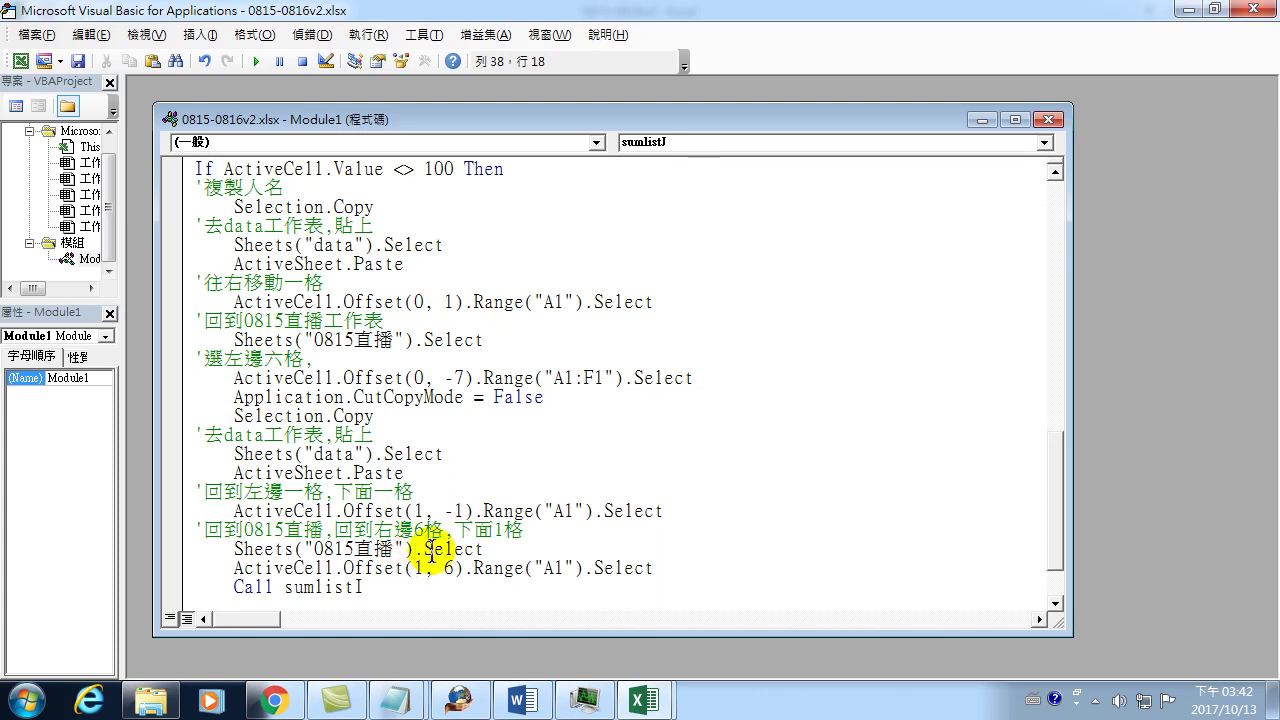
left_click_drag(334, 530, 441, 529)
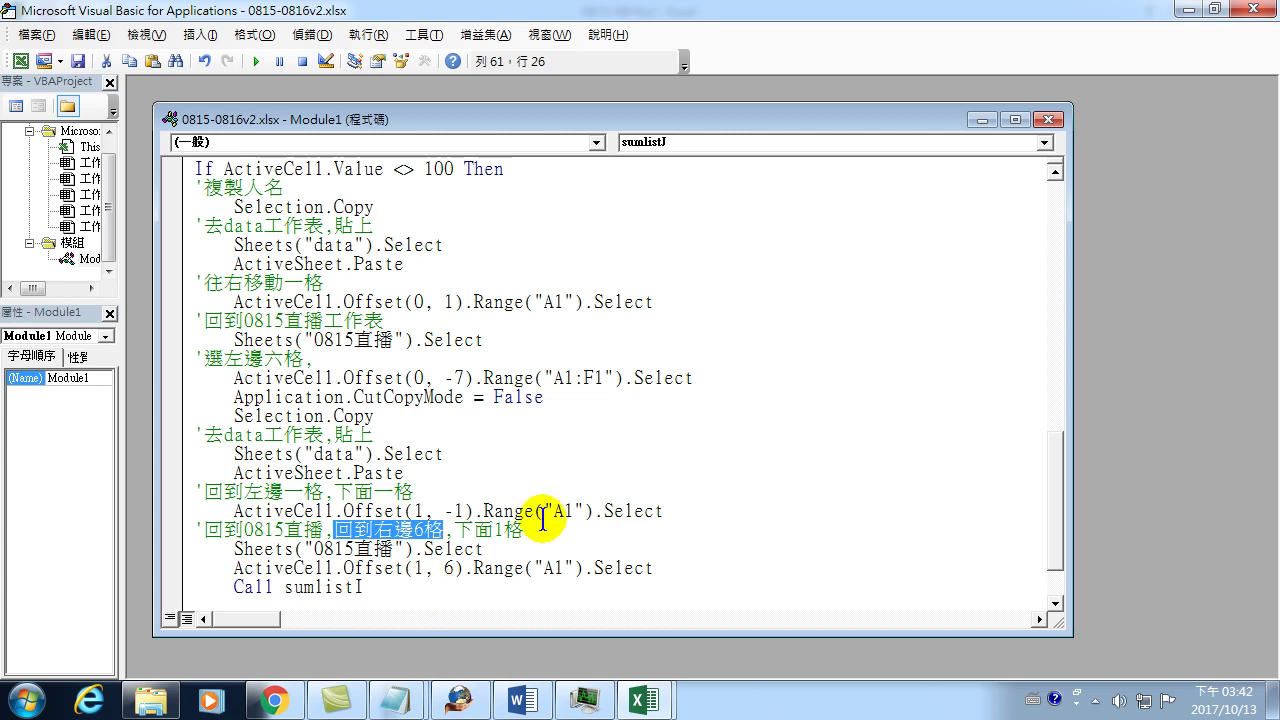
- In Excel, count columns along row 2 starting from the date in C2
left_click(643, 700)
left_click(508, 599)
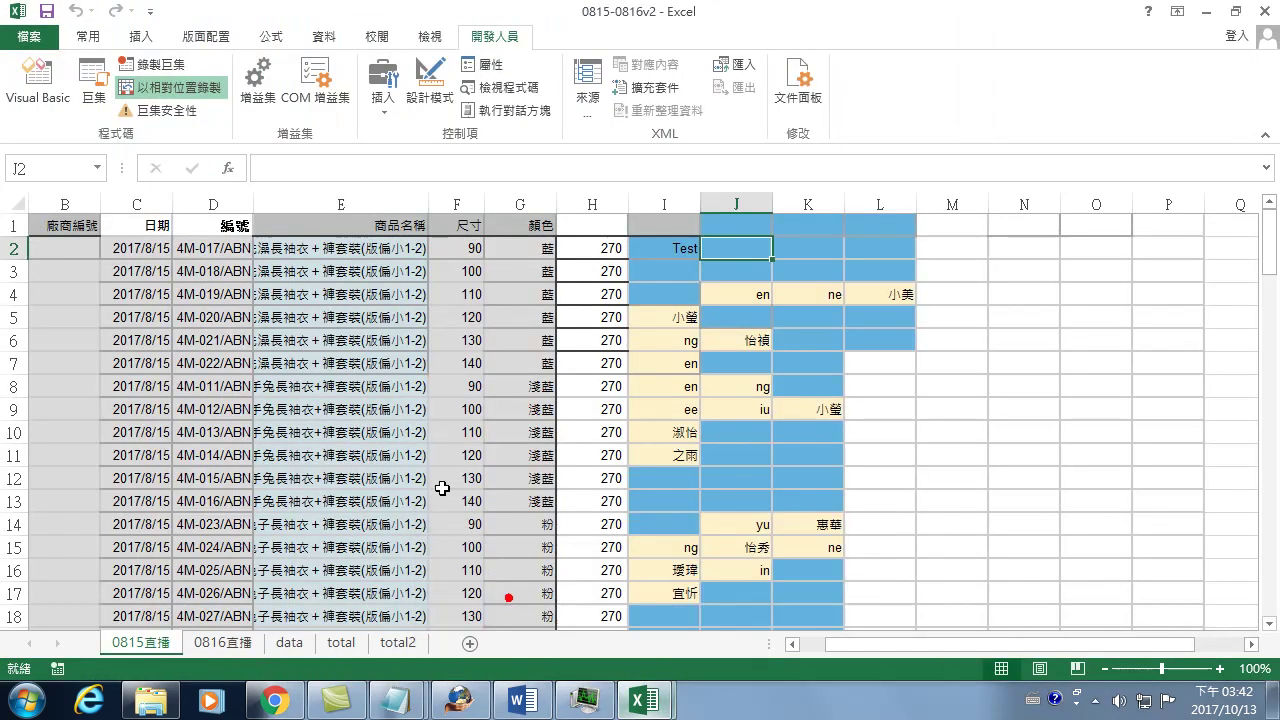
left_click(146, 246)
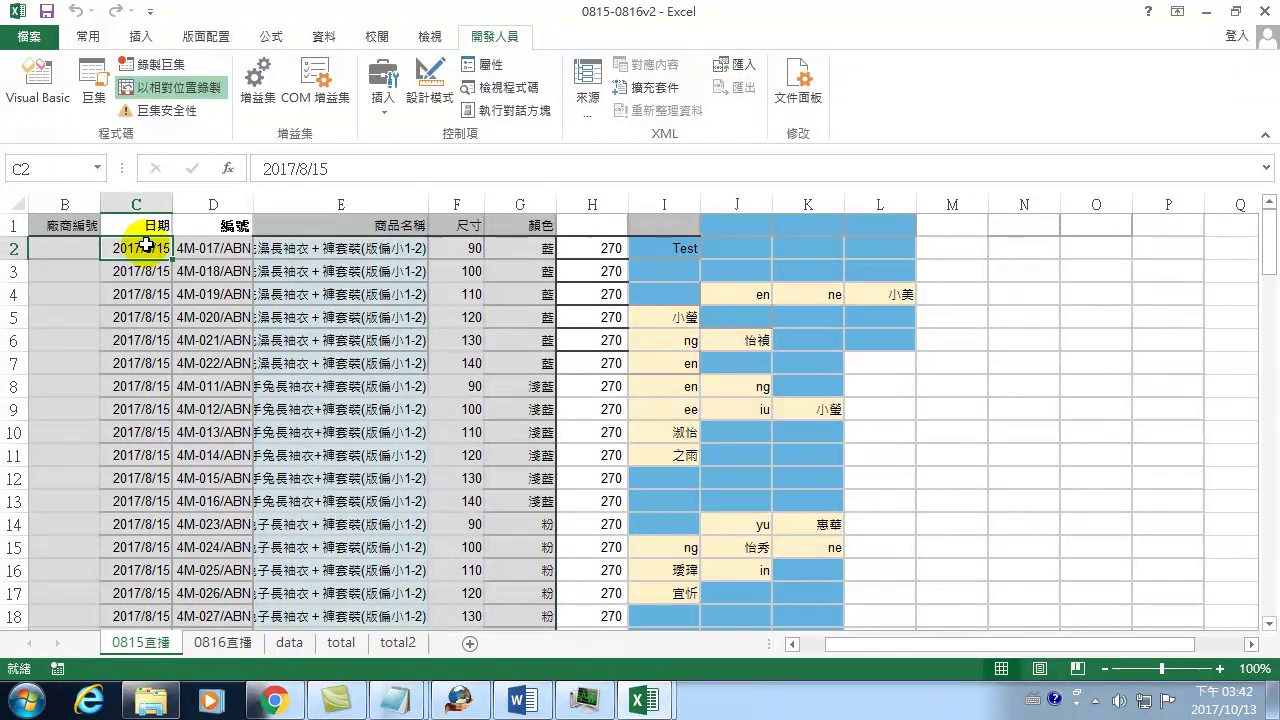
key("Right")
key("Right")
key("Right")
key("Right")
key("Right")
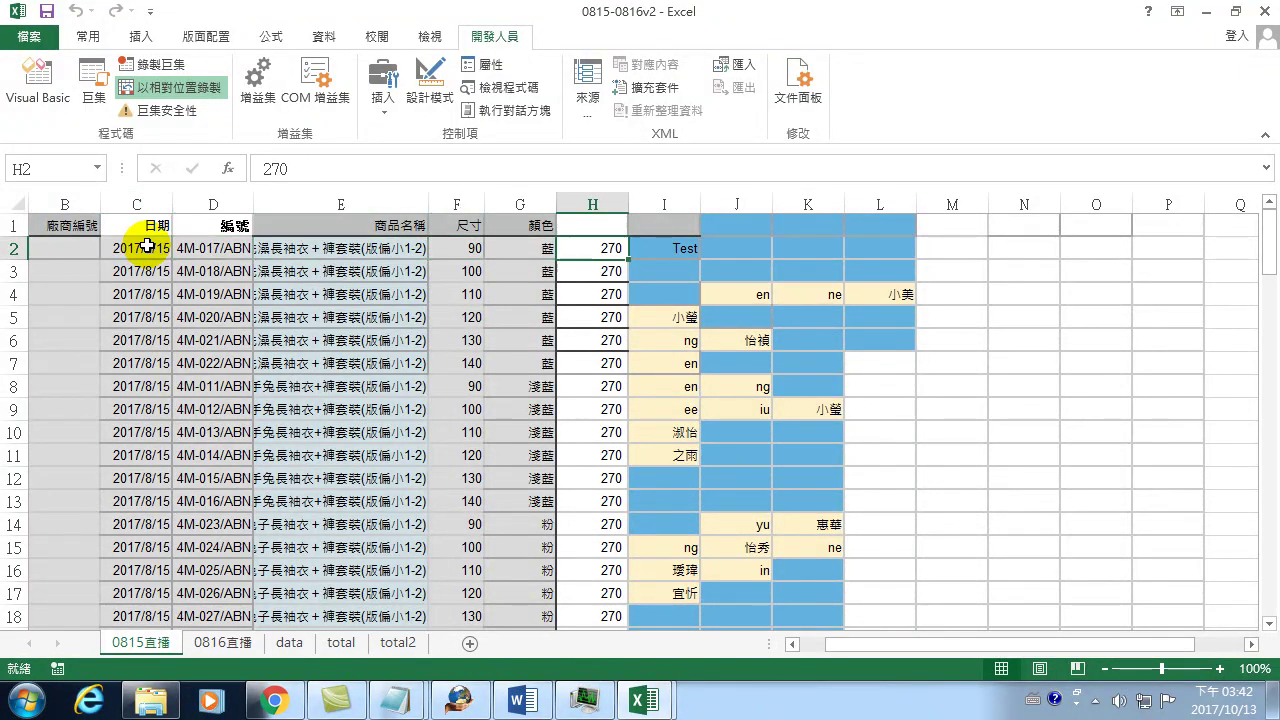
key("Right")
key("Right")
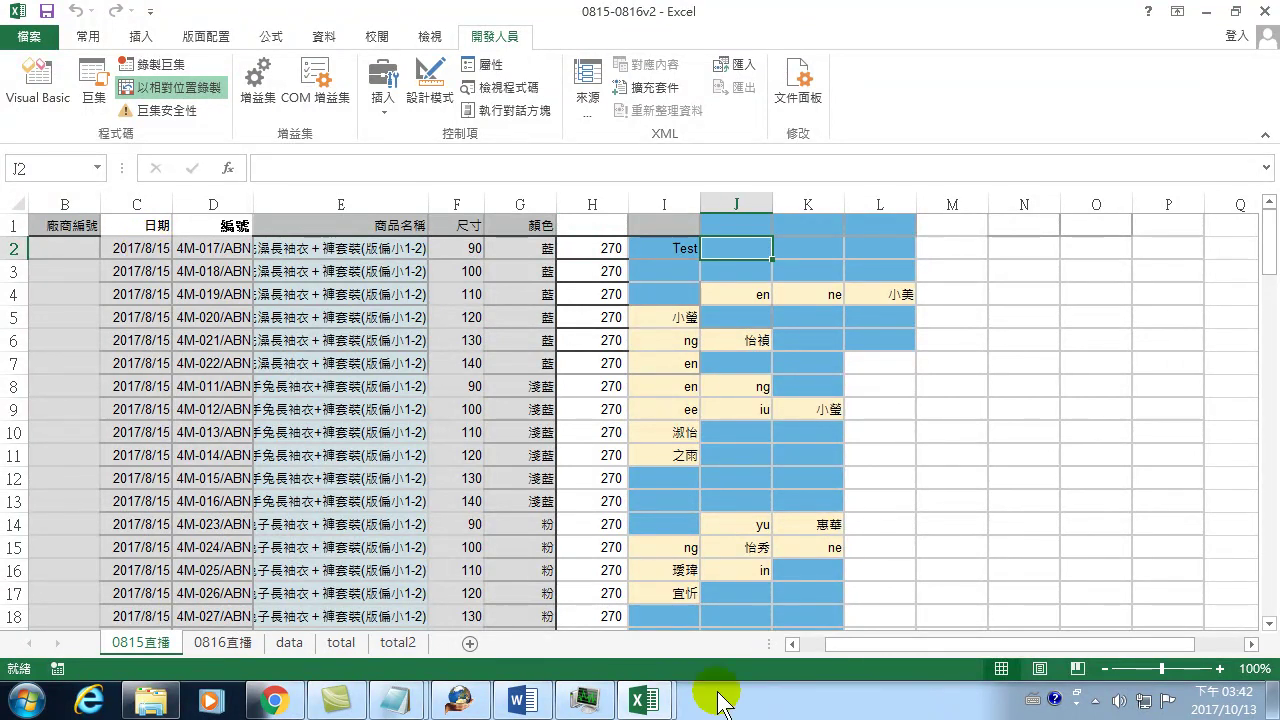
- Change the return offset to Offset(1, 7) and the final call to Call sumlistJ
mouse_move(630, 702)
left_click(674, 657)
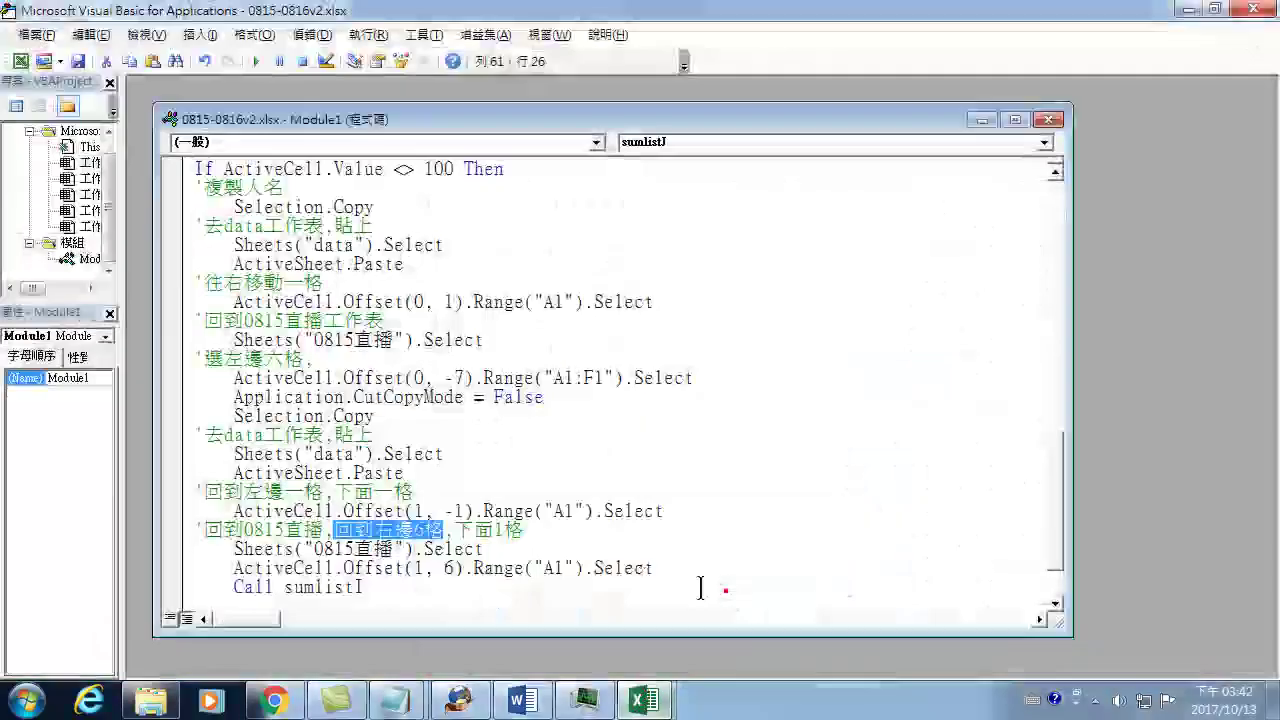
left_click(445, 568)
double_click(445, 568)
type("7")
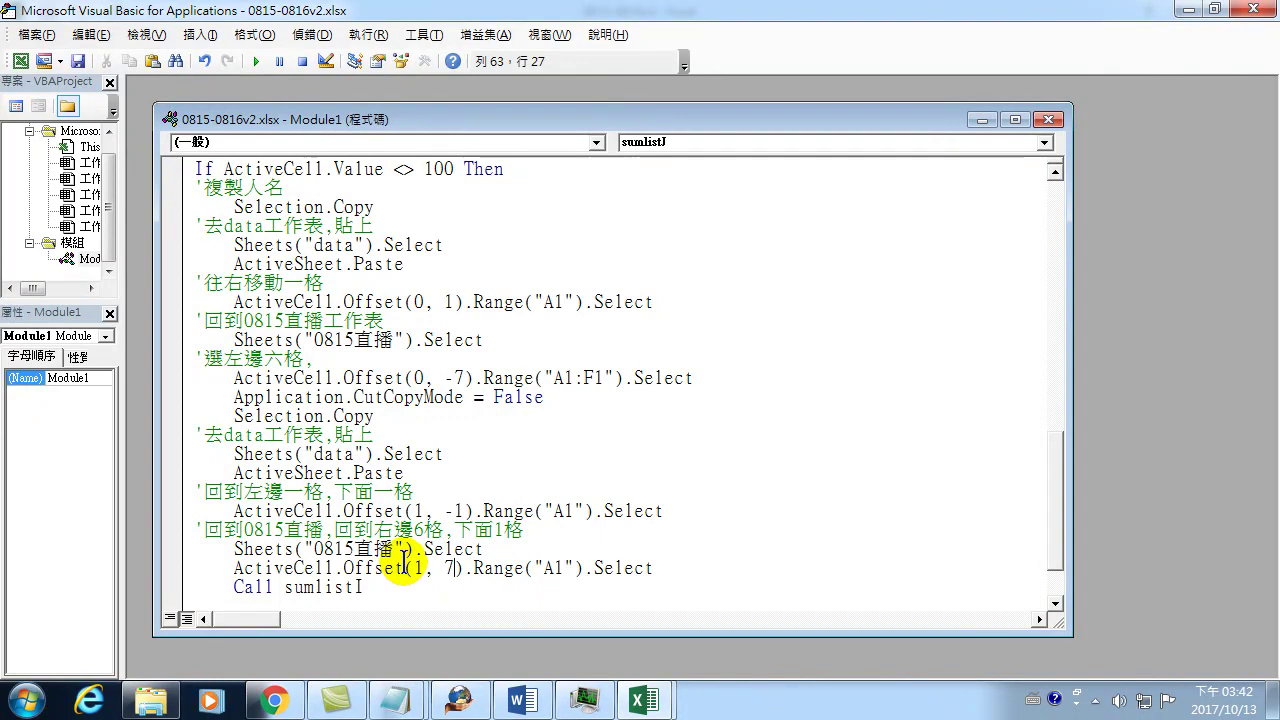
scroll(447, 492, "down", 1)
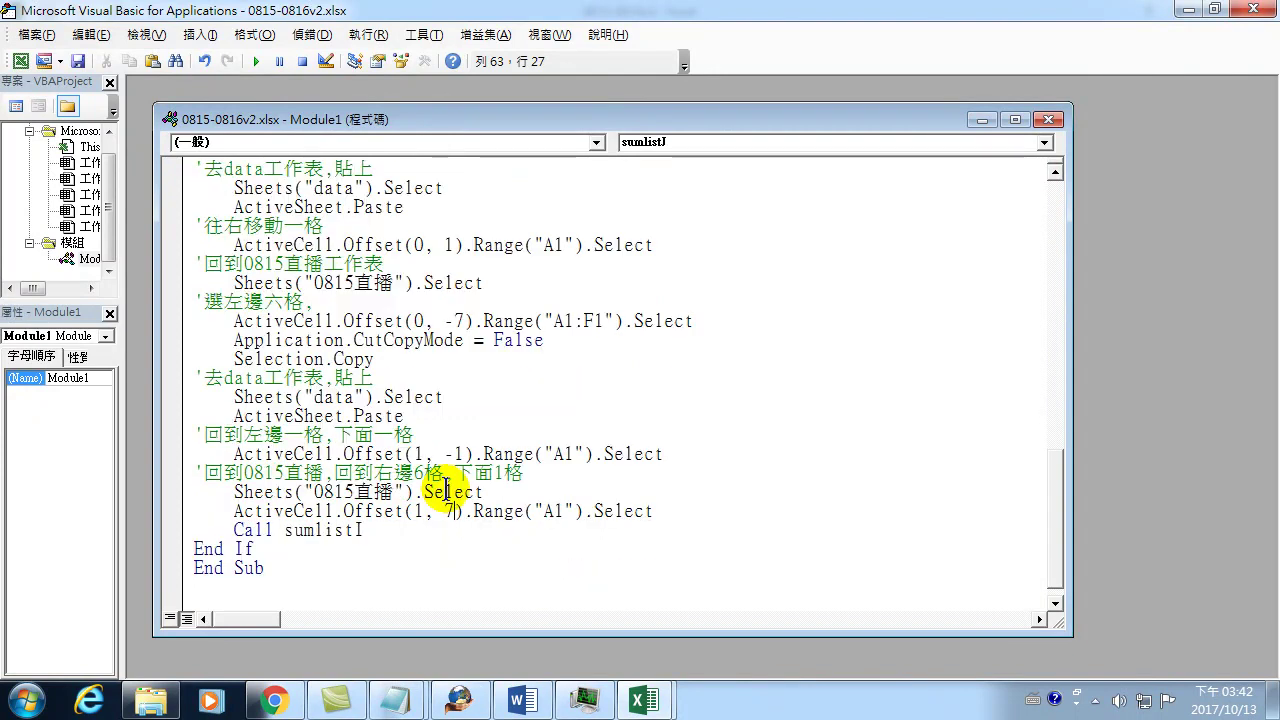
left_click_drag(351, 530, 363, 530)
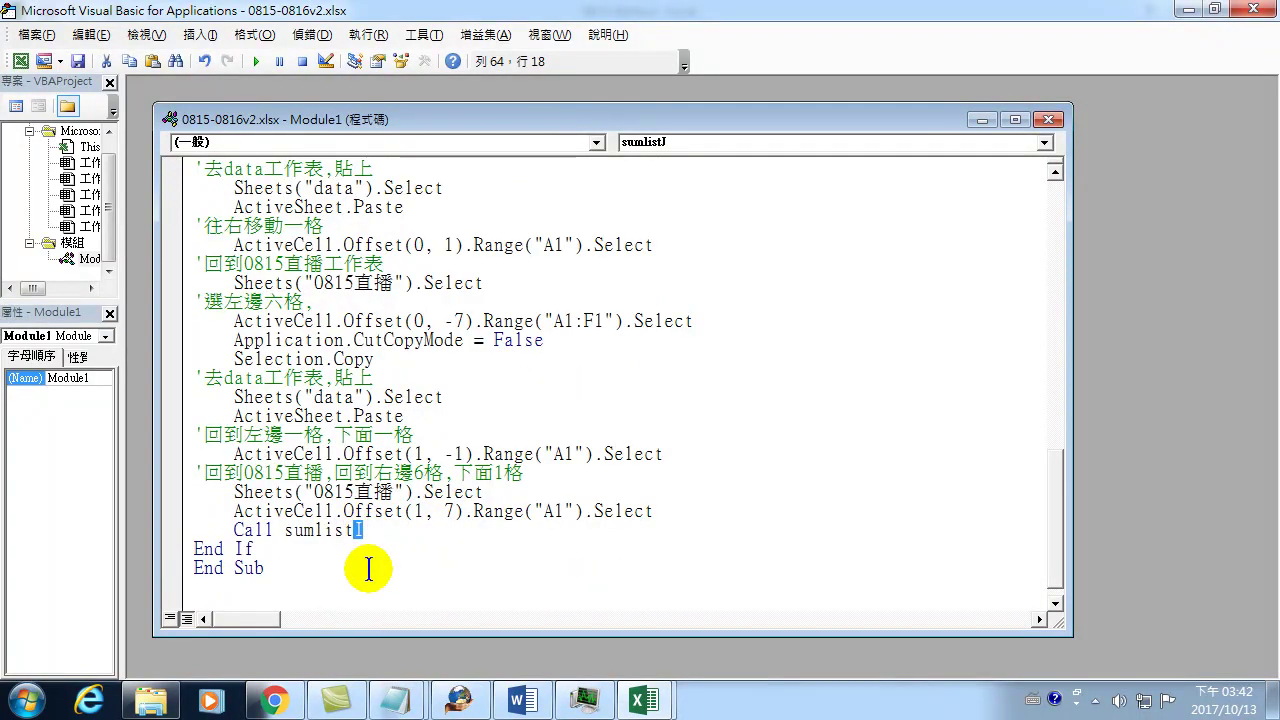
type("J")
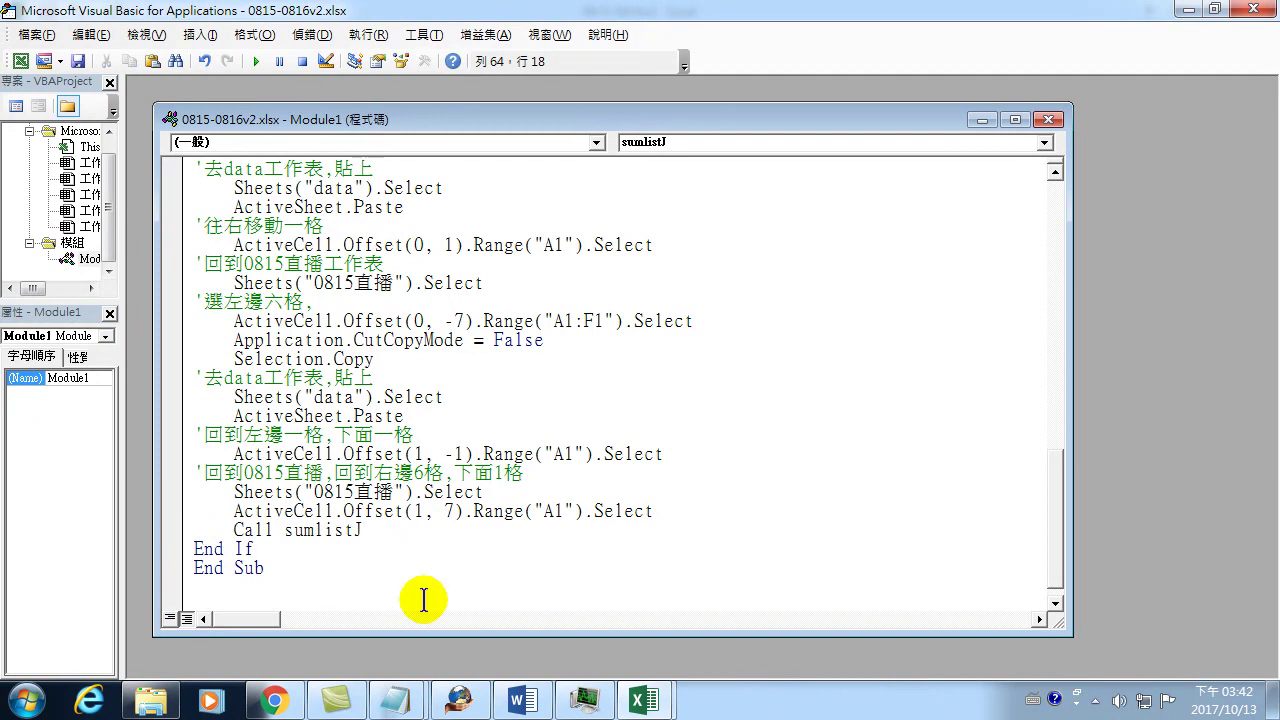
scroll(380, 435, "down", 1)
scroll(378, 432, "up", 4)
- Review the sumlistI and sumlistJ code, then close the VBA editor
scroll(360, 425, "up", 3)
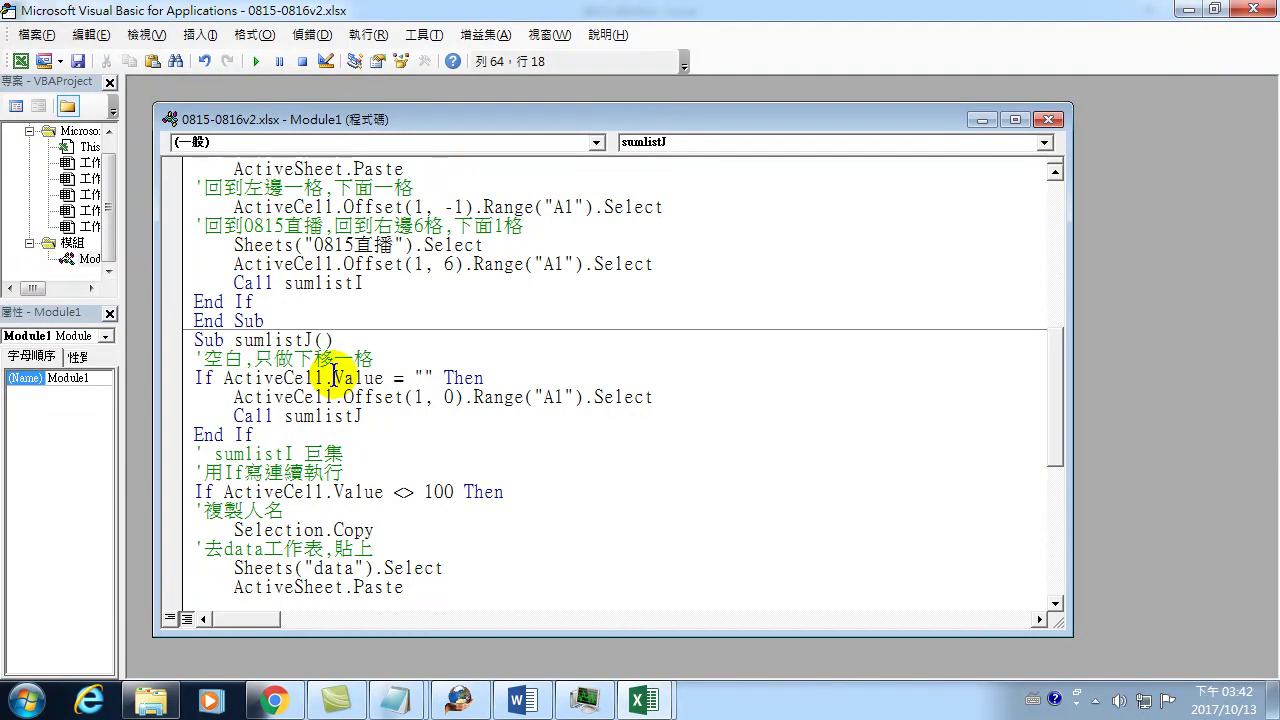
scroll(318, 395, "up", 2)
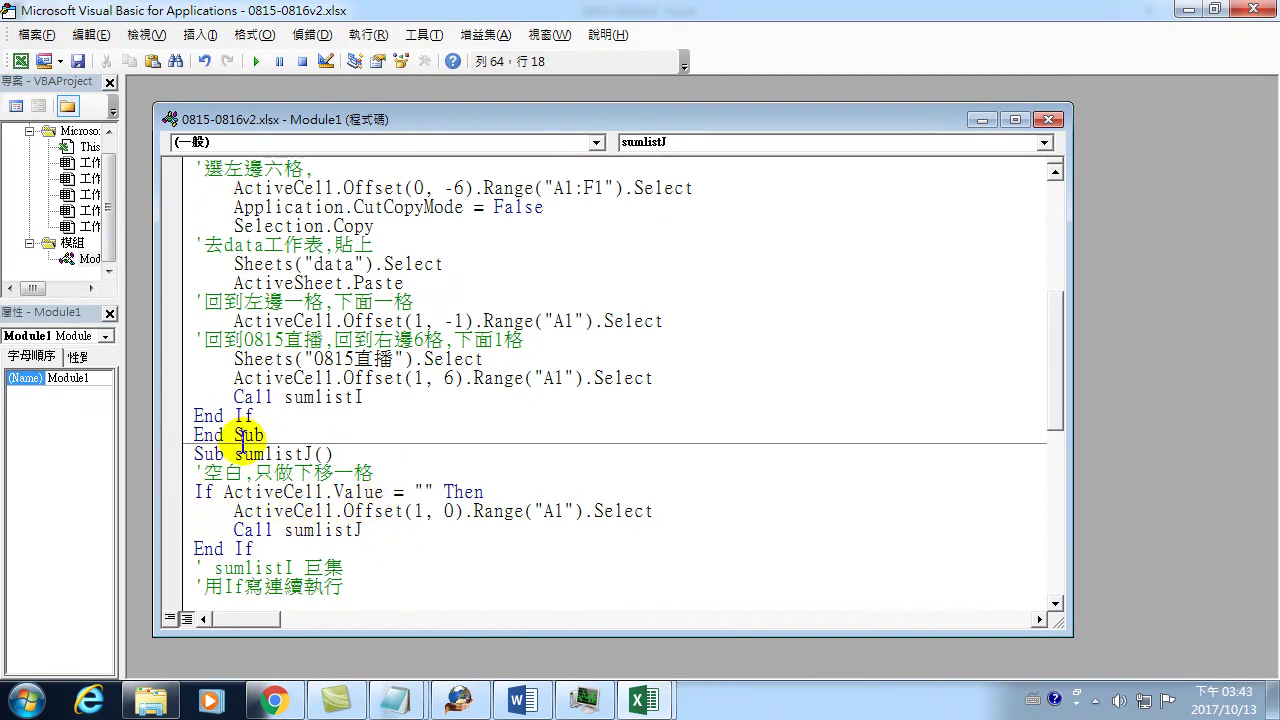
left_click(389, 471)
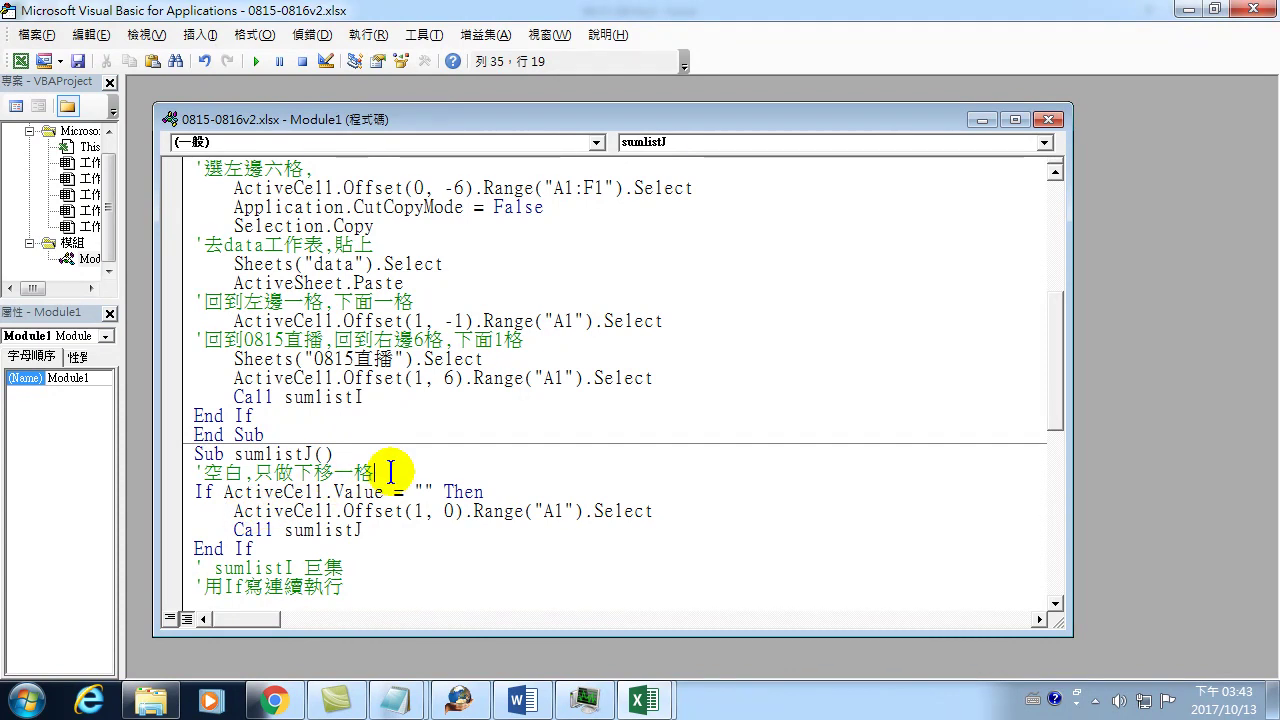
scroll(390, 471, "up", 1)
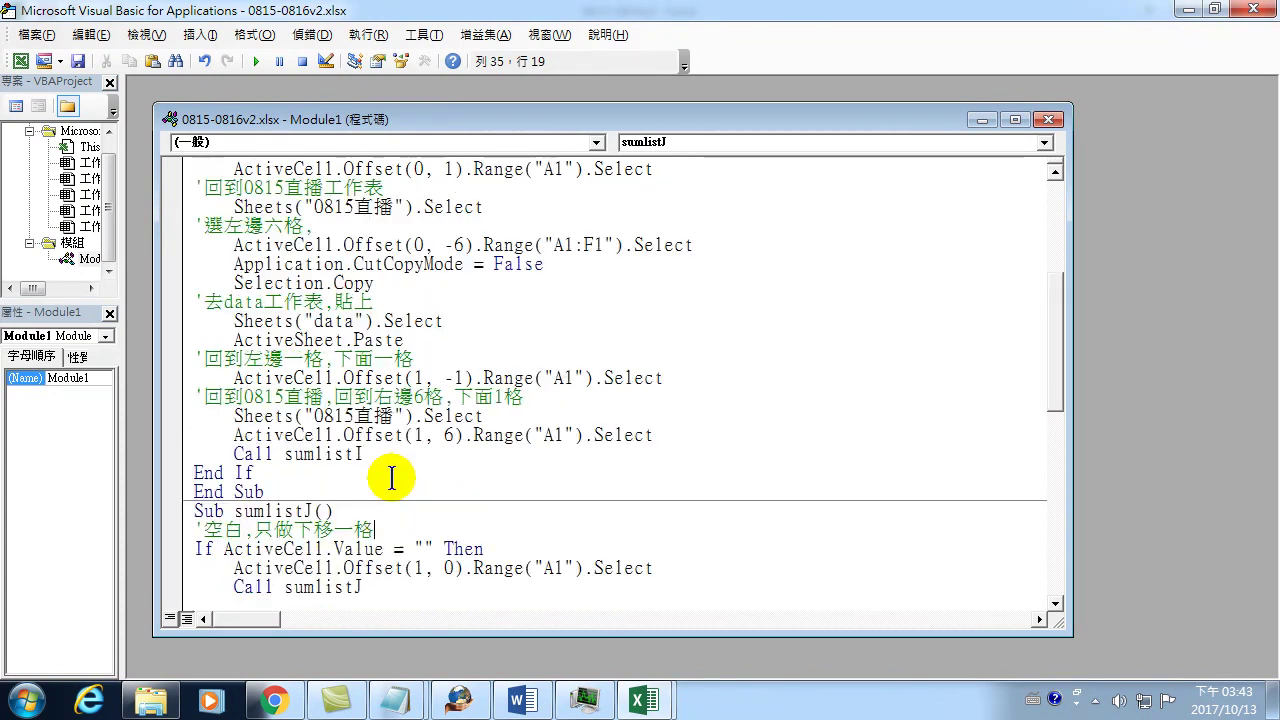
scroll(410, 420, "up", 5)
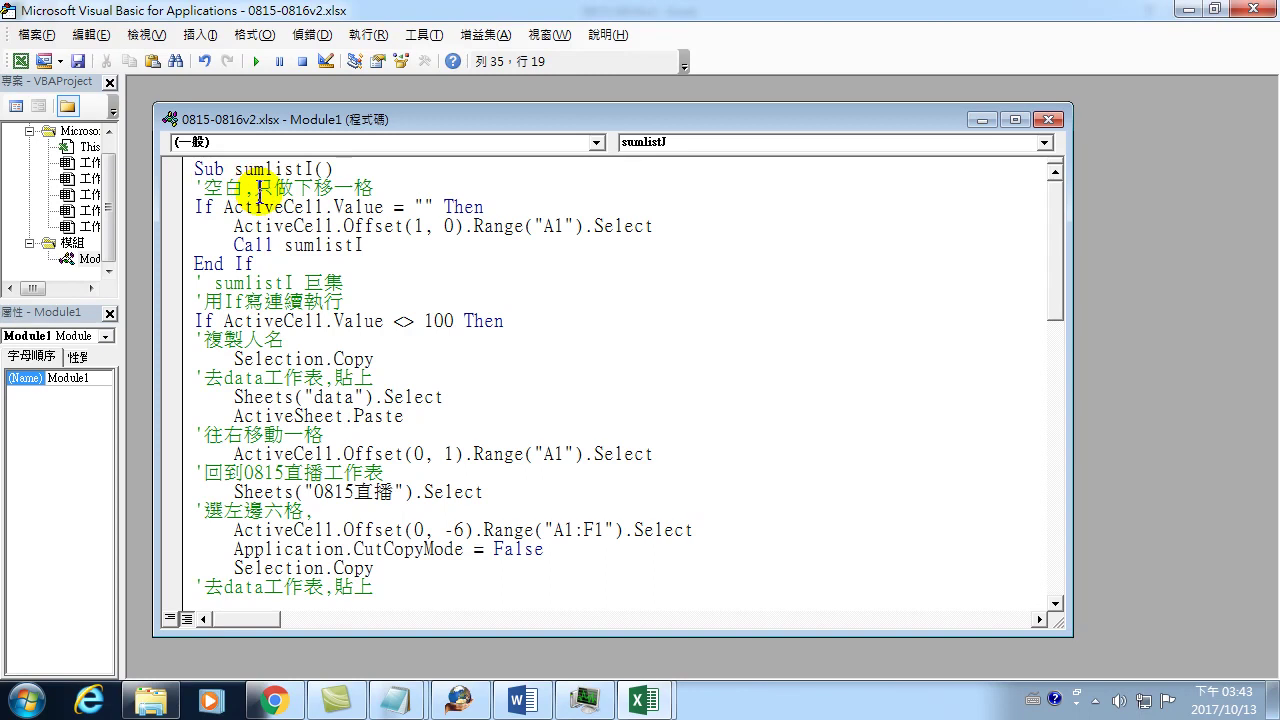
scroll(257, 200, "down", 3)
scroll(358, 310, "down", 2)
scroll(358, 310, "down", 1)
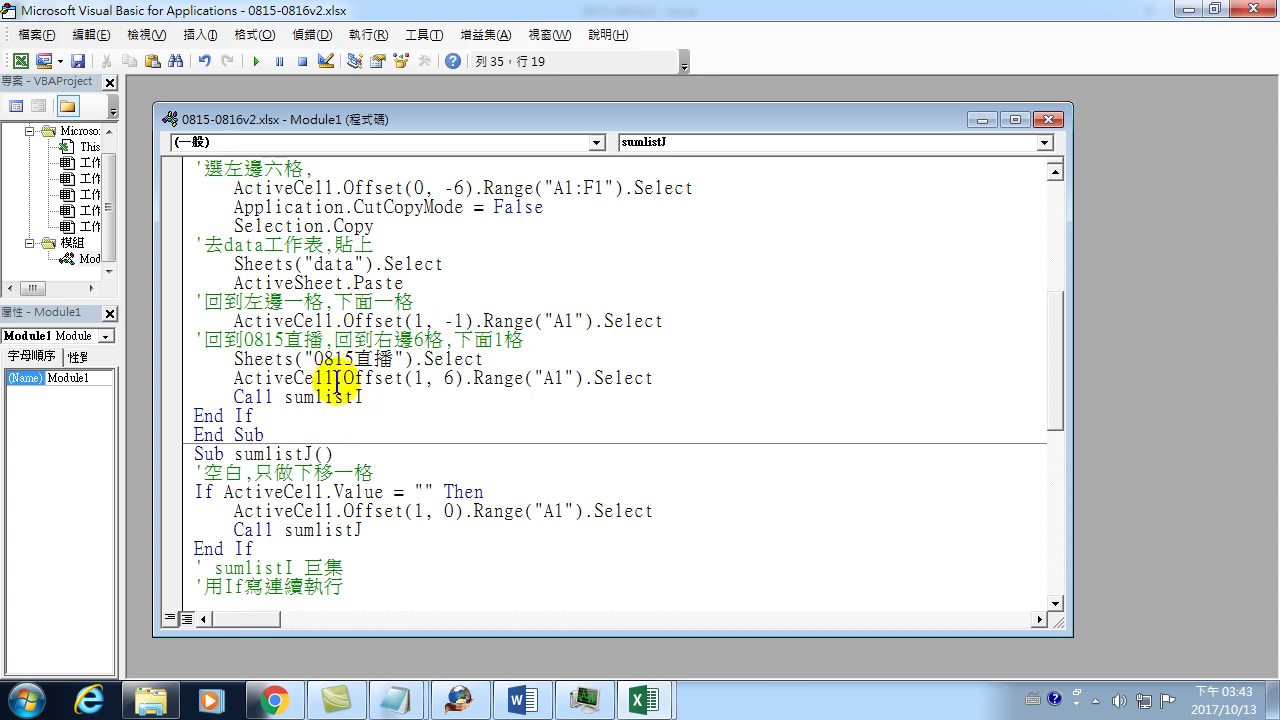
left_click(1250, 9)
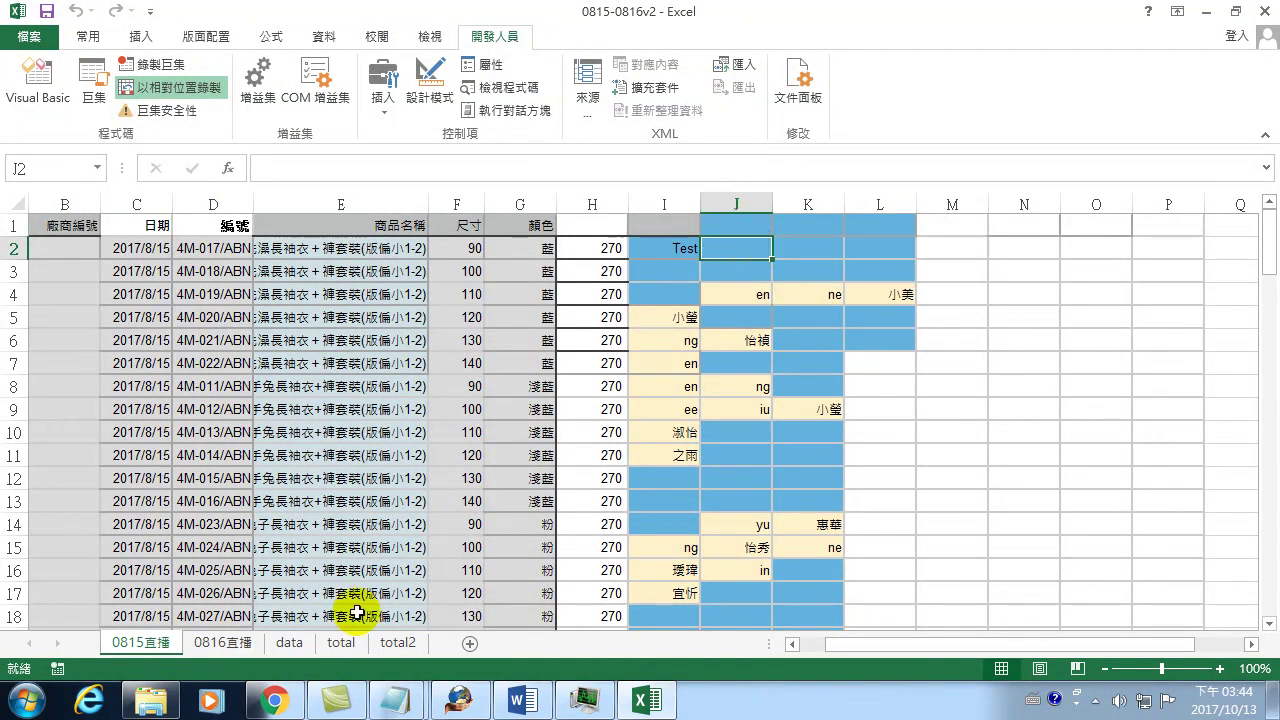
- Scroll the data sheet to check its last filled row
left_click(289, 642)
scroll(92, 553, "down", 13)
scroll(92, 553, "down", 8)
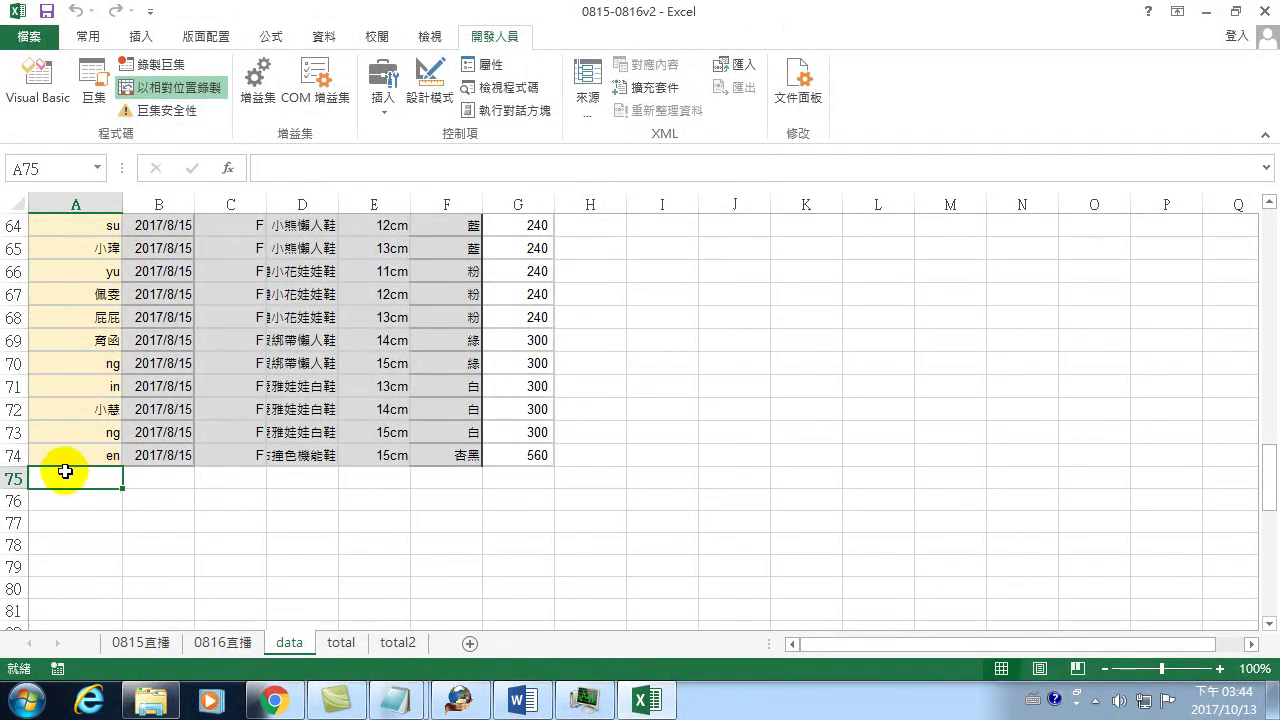
- Back on the 0815直播 sheet, run the sumlistJ macro from the Macros list
left_click(125, 643)
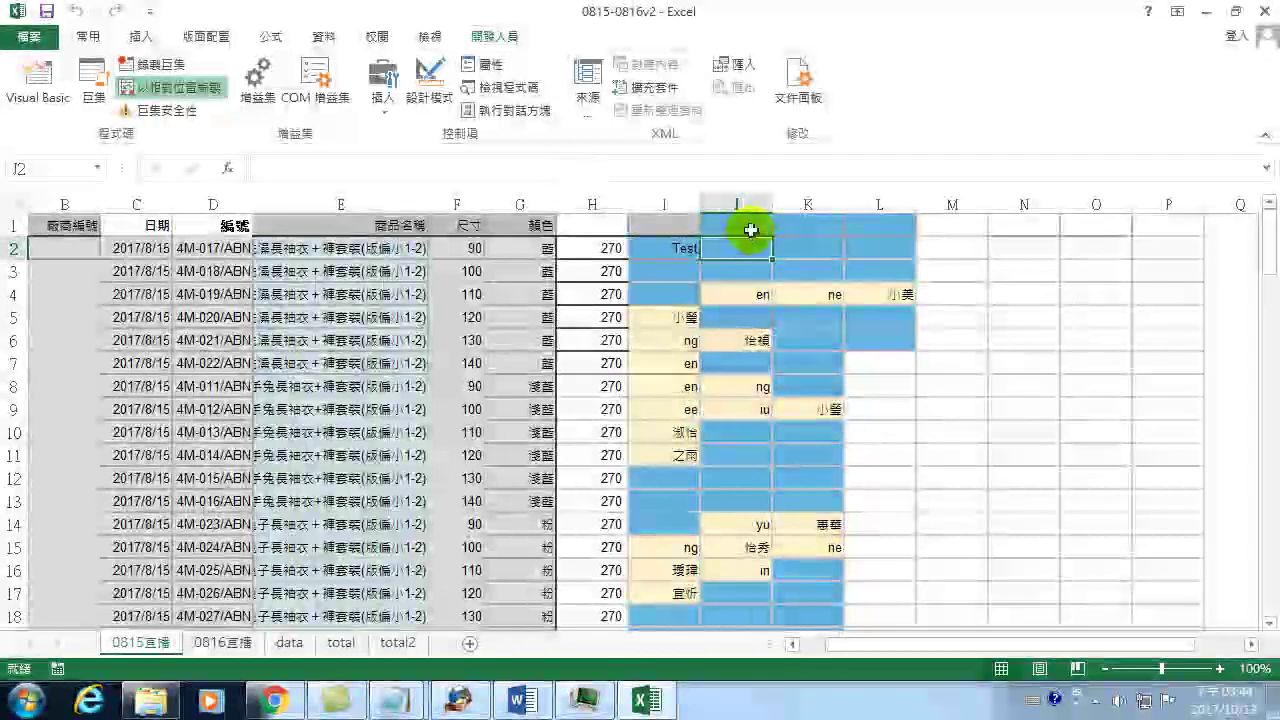
left_click(92, 72)
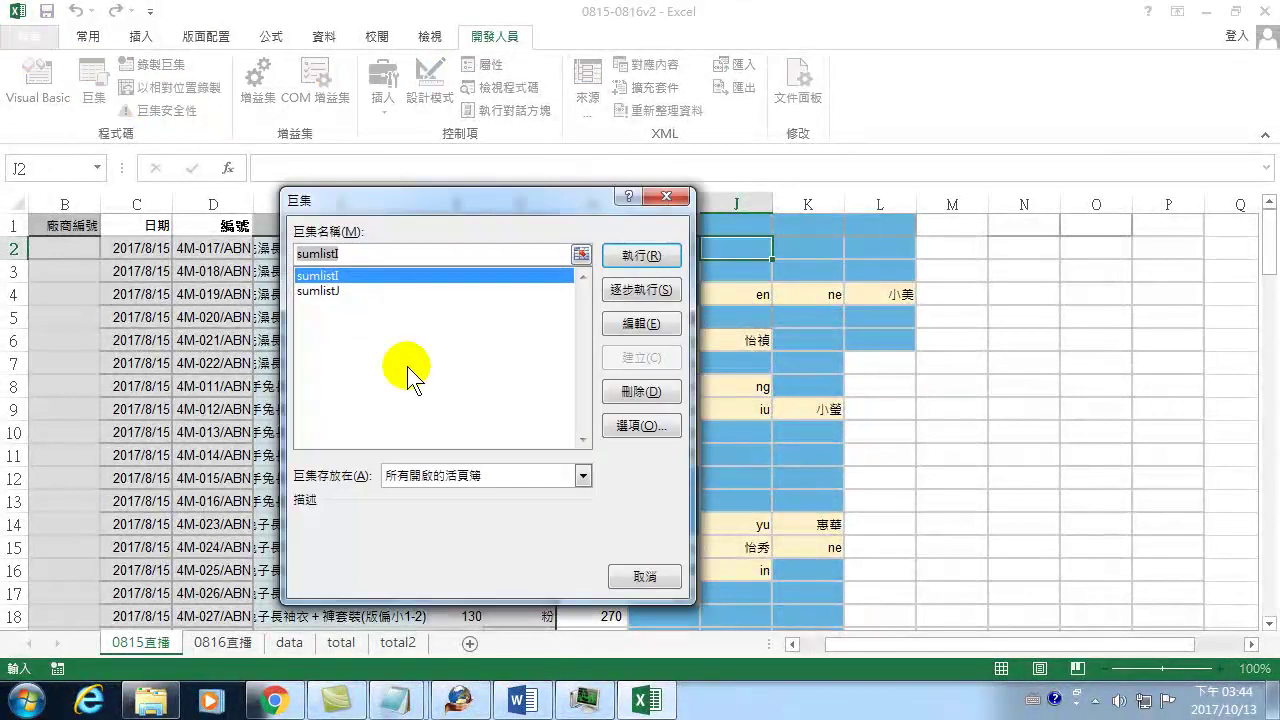
left_click(335, 294)
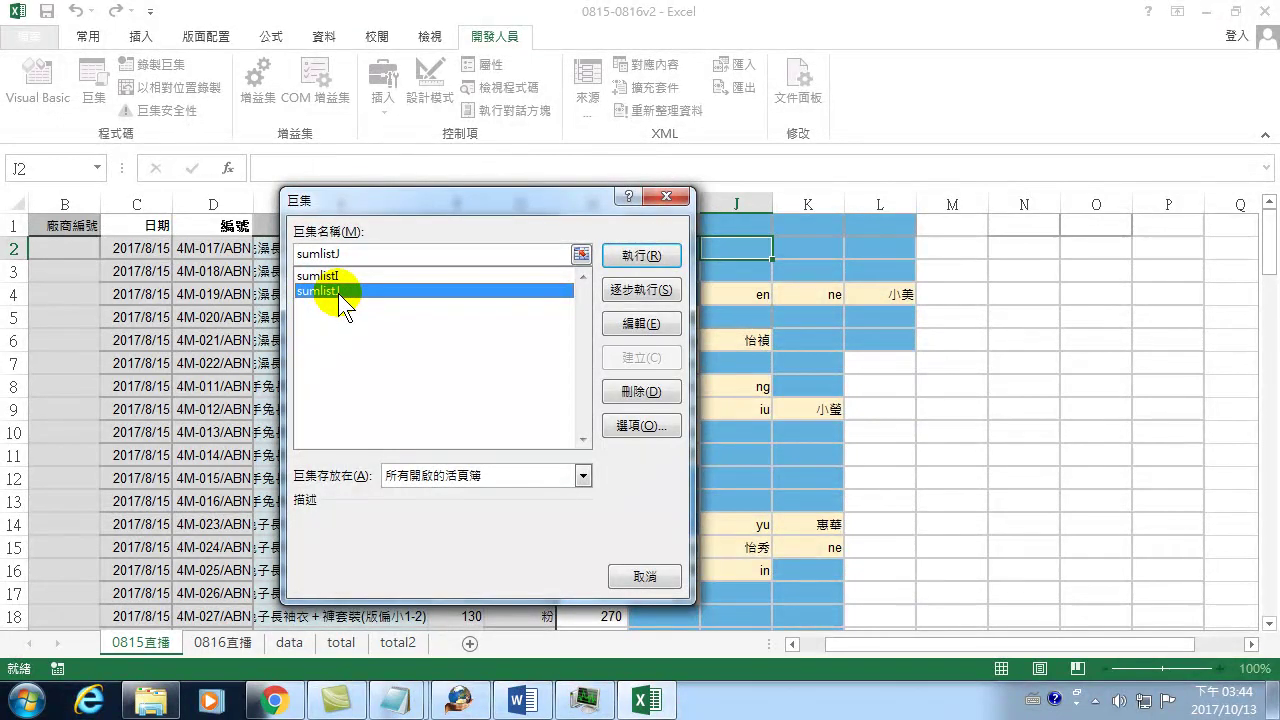
left_click(650, 253)
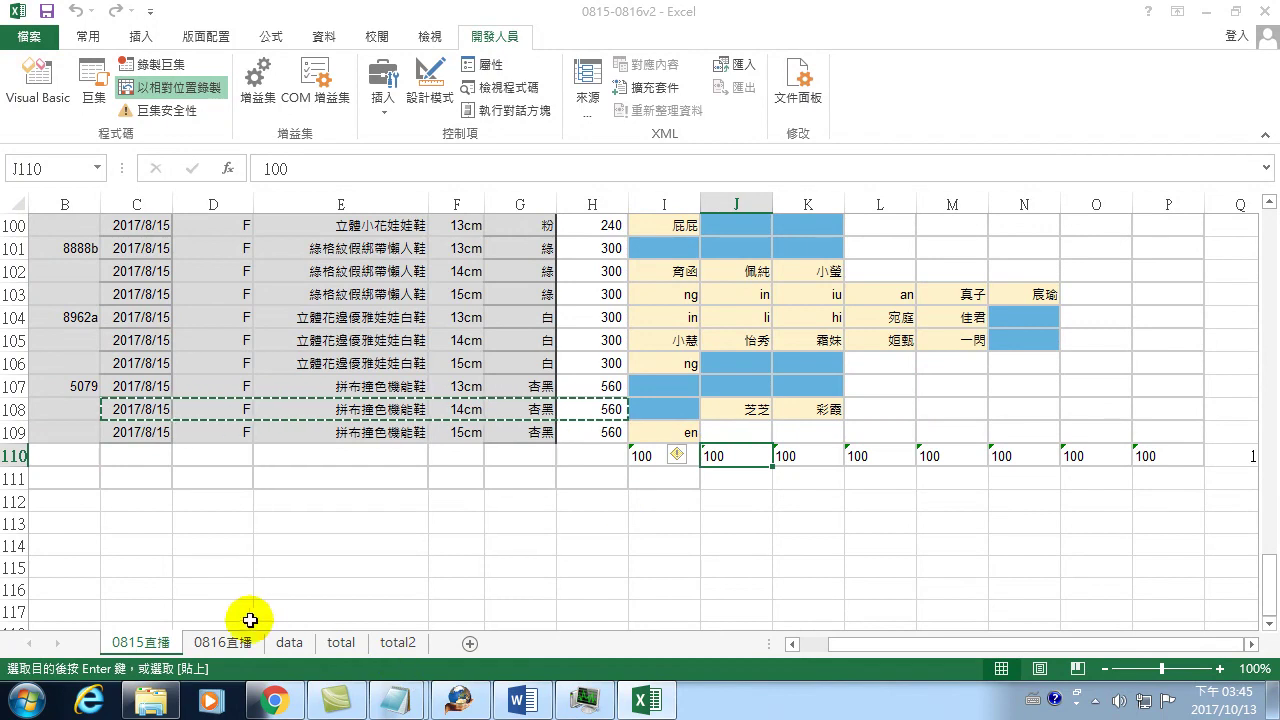
left_click(276, 643)
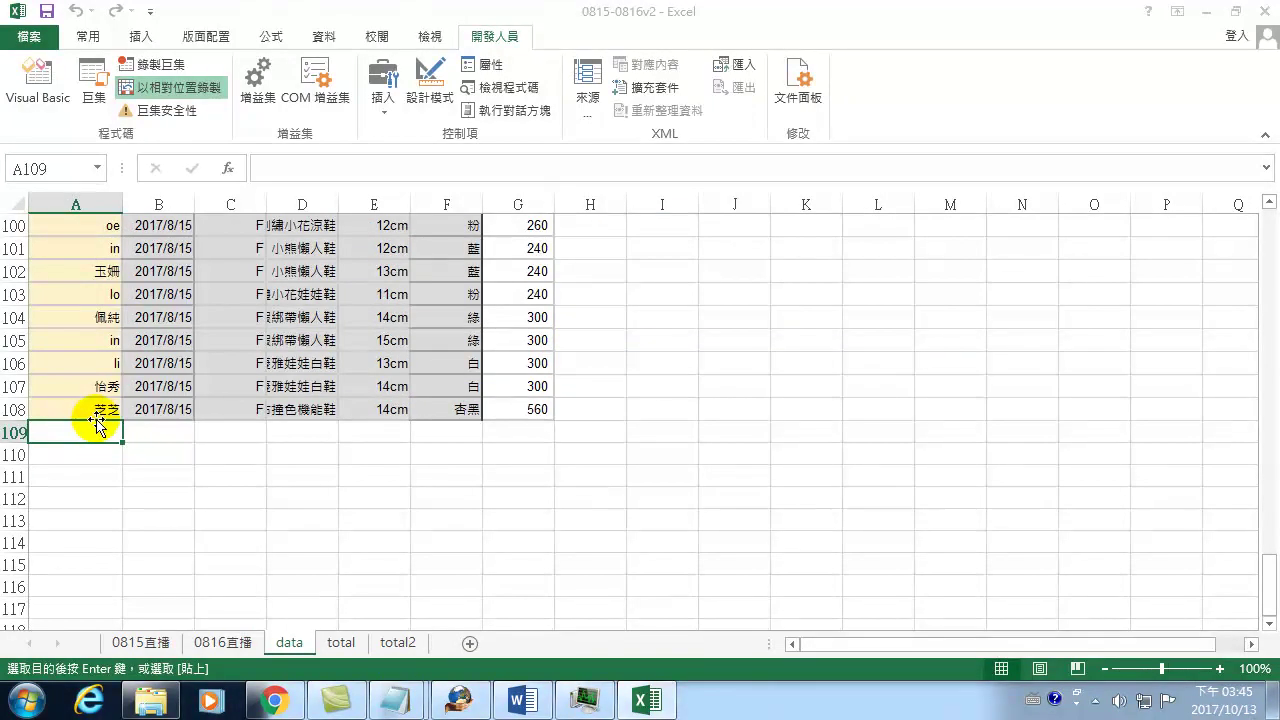
scroll(95, 425, "up", 3)
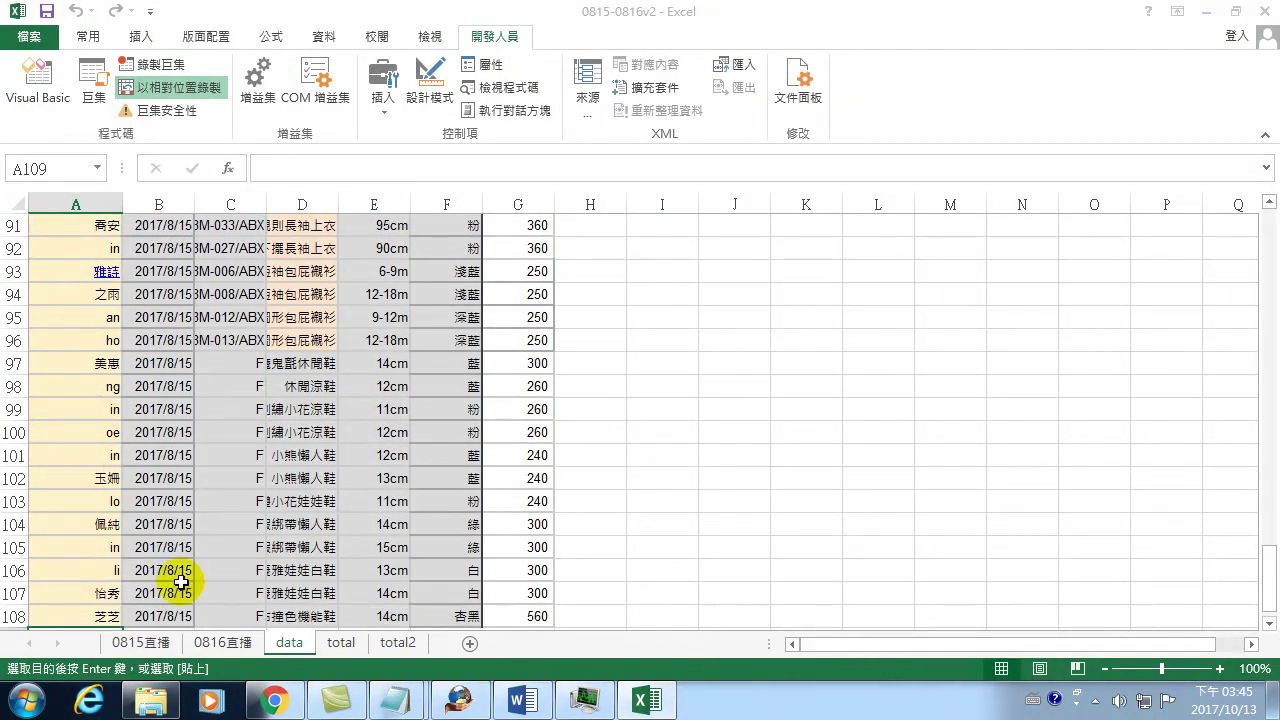
scroll(115, 555, "down", 2)
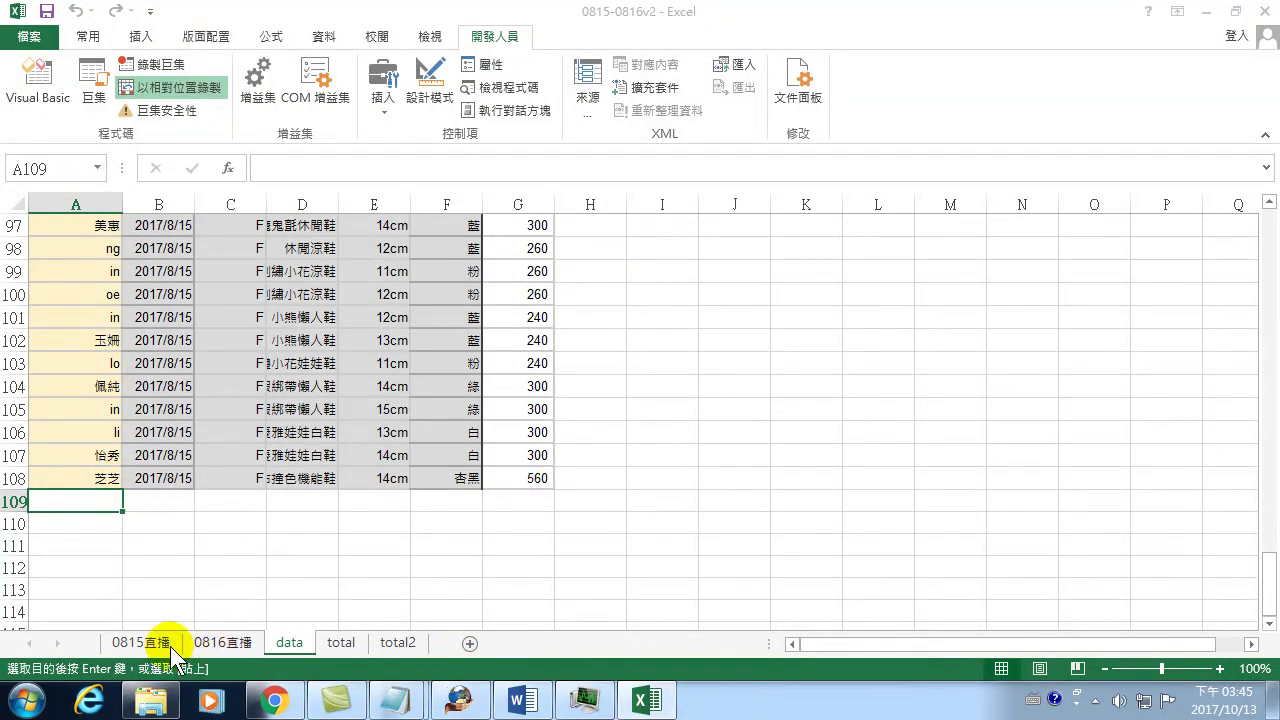
left_click(166, 650)
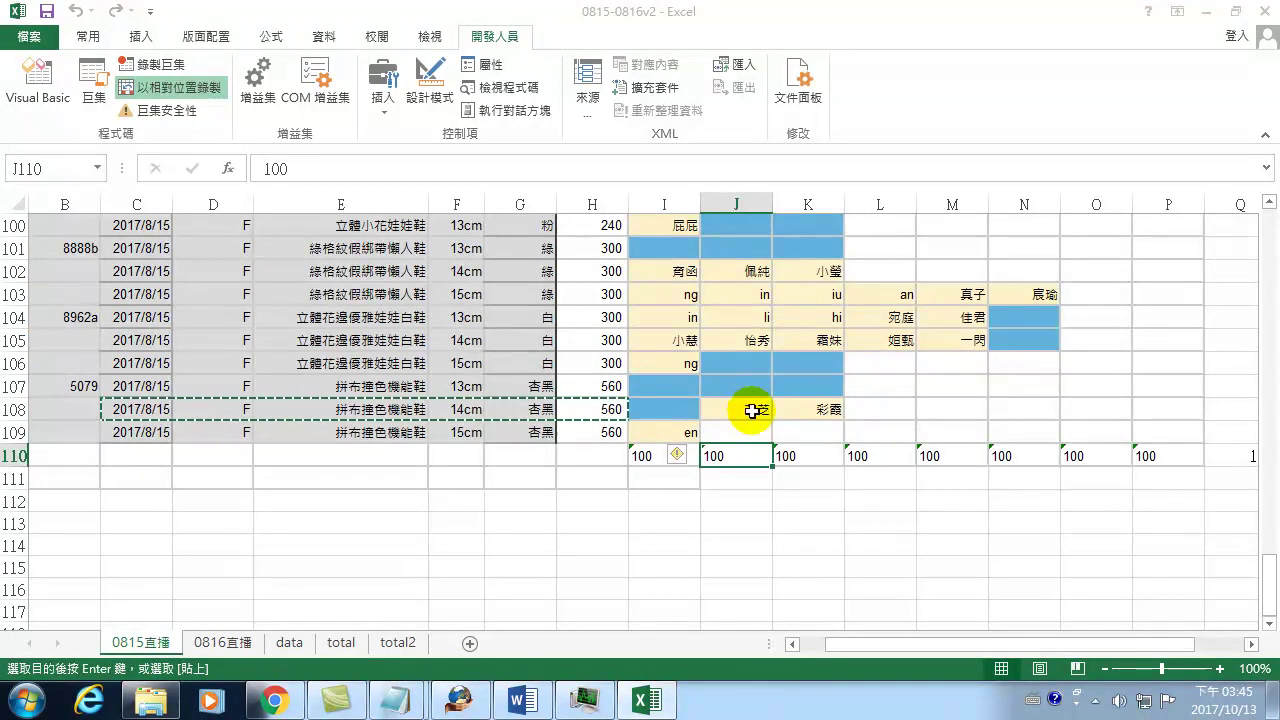